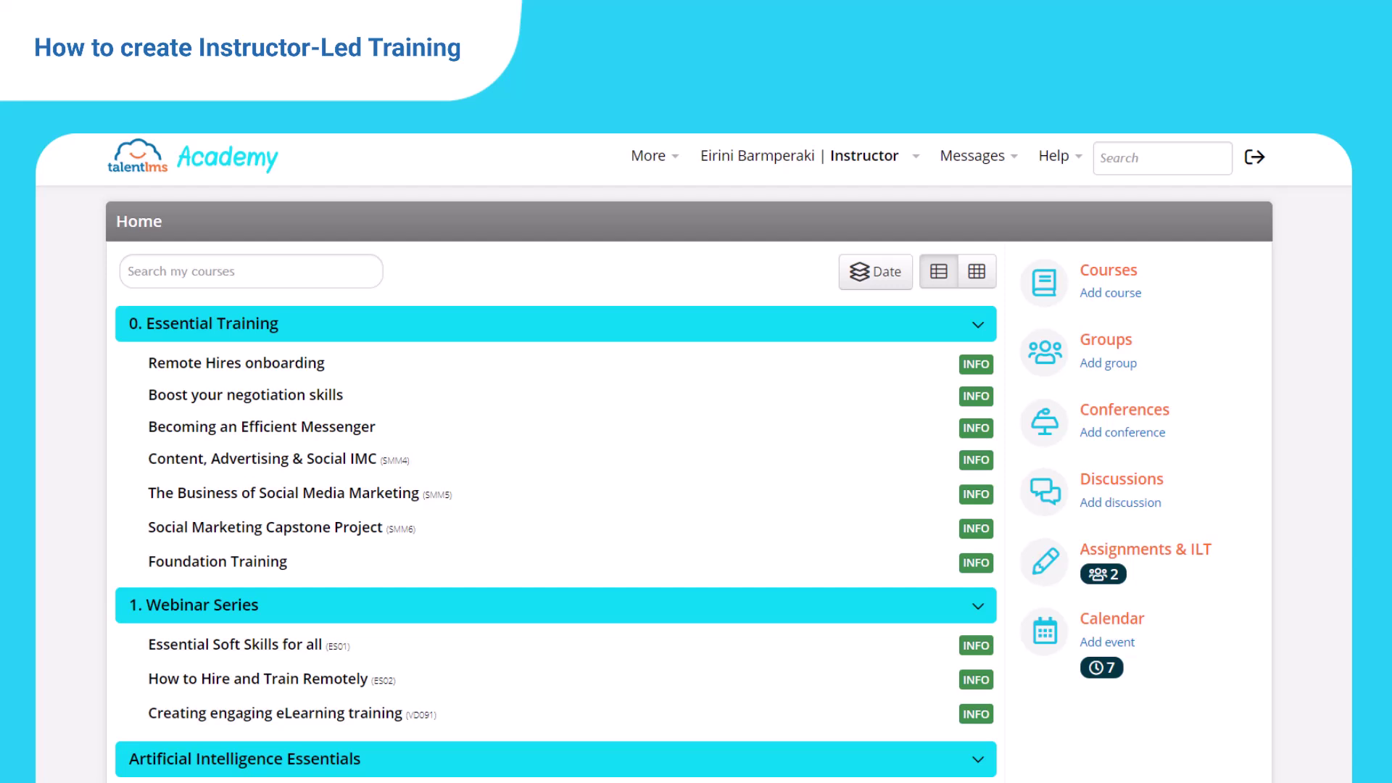
Add an instructor-led training unit 'Meet the Instructor' to Remote Hires onboarding and start a 23 December session
left_click(191, 368)
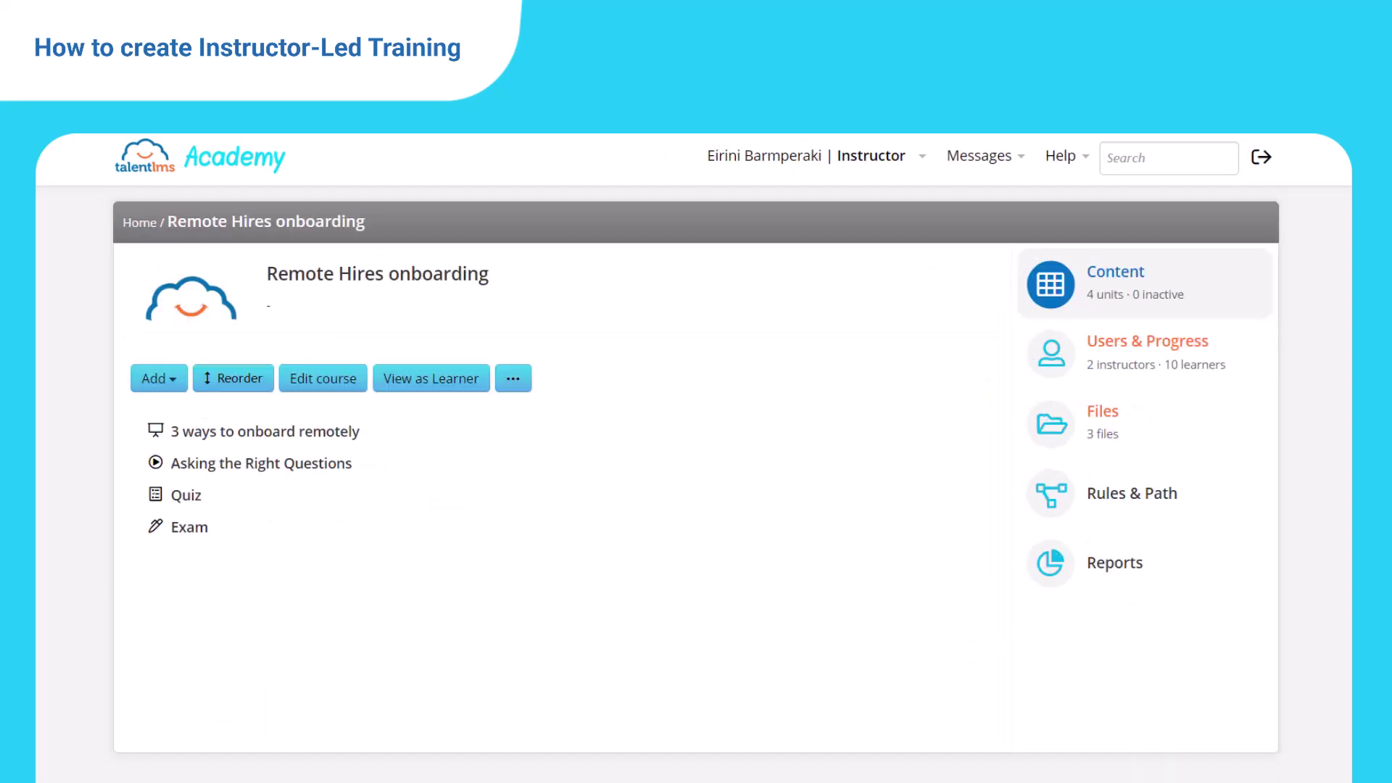
left_click(154, 380)
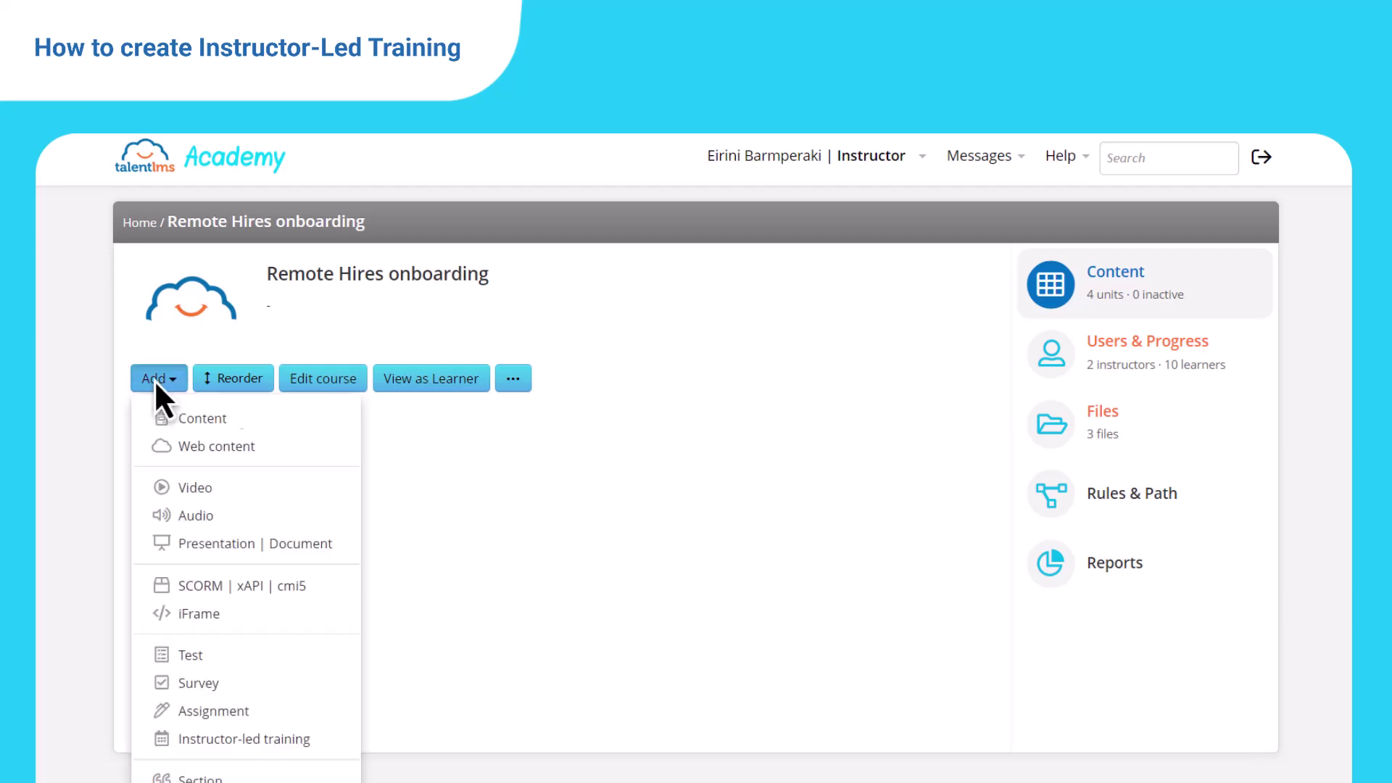
left_click(176, 745)
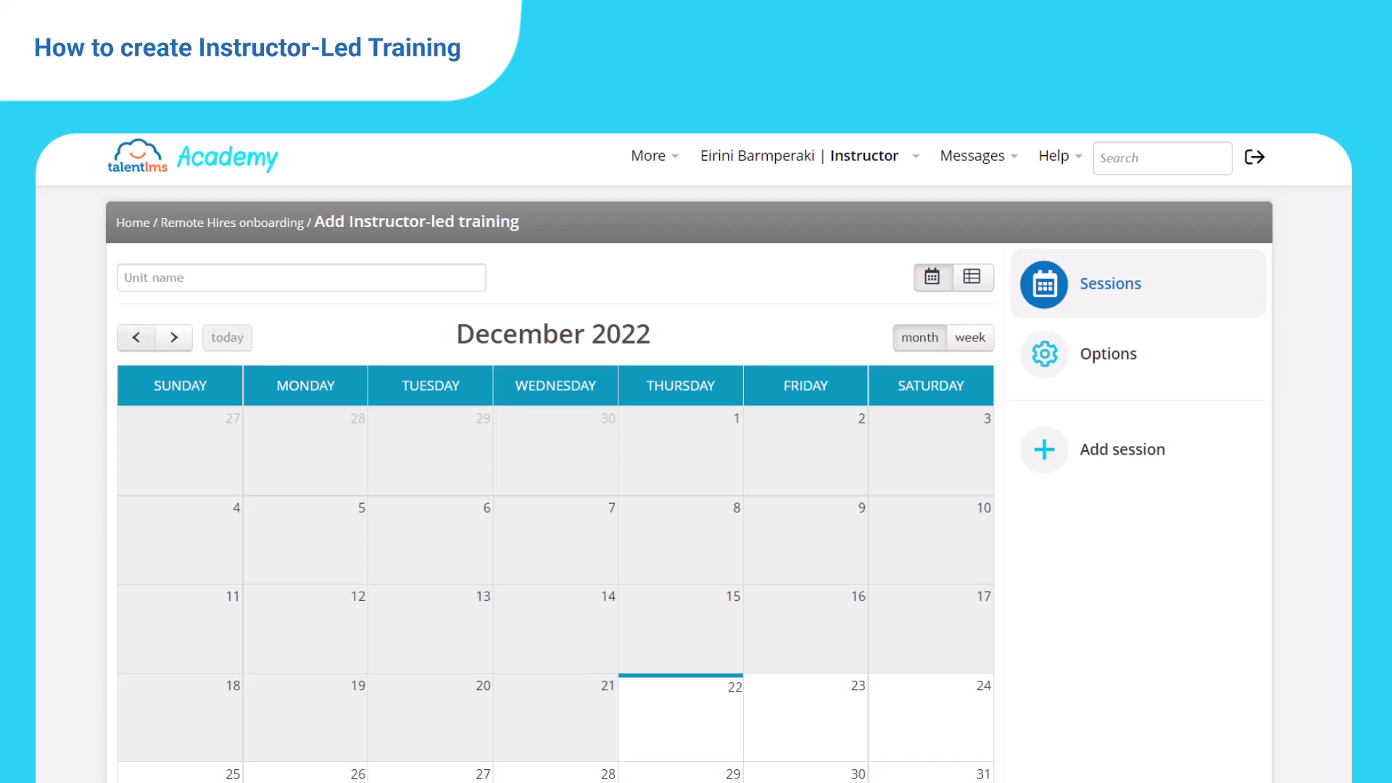
left_click(217, 277)
type("Meet the Instructor")
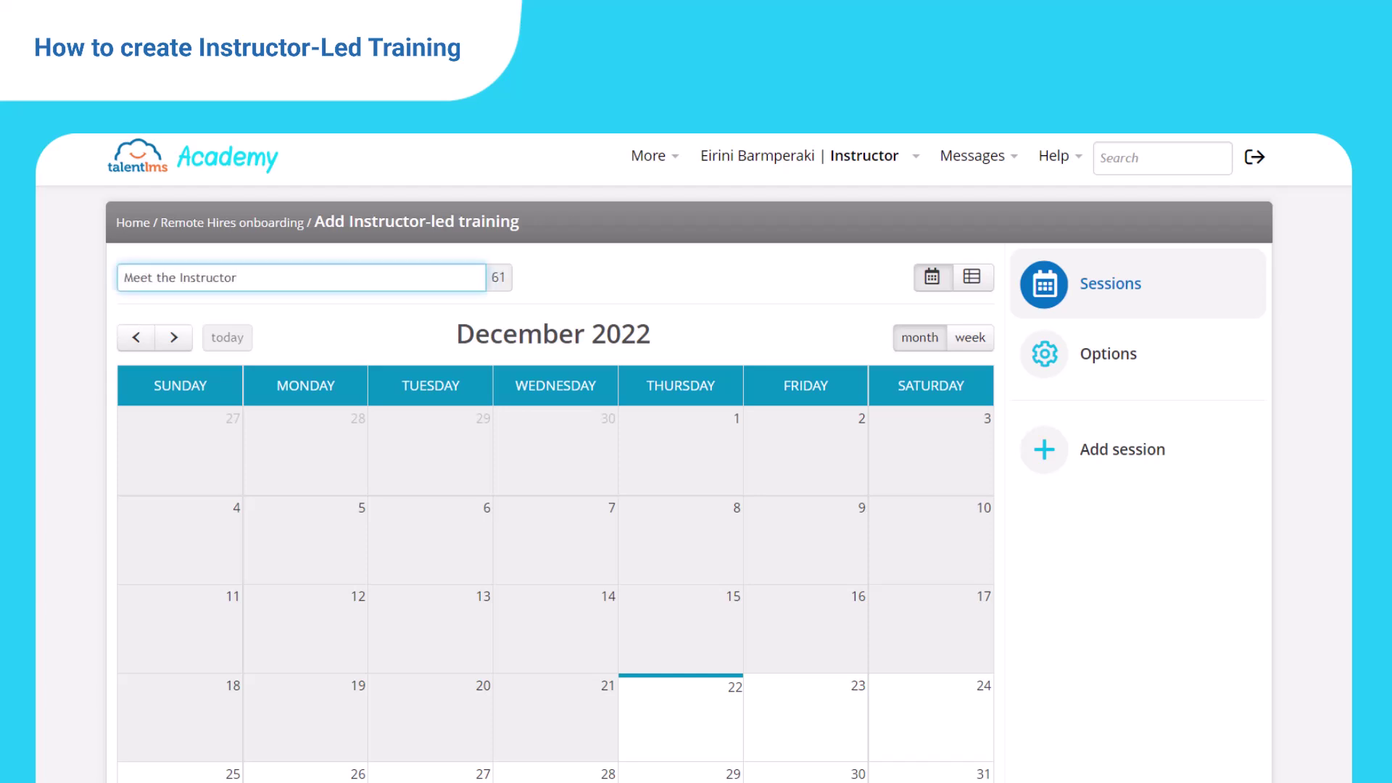
left_click(795, 739)
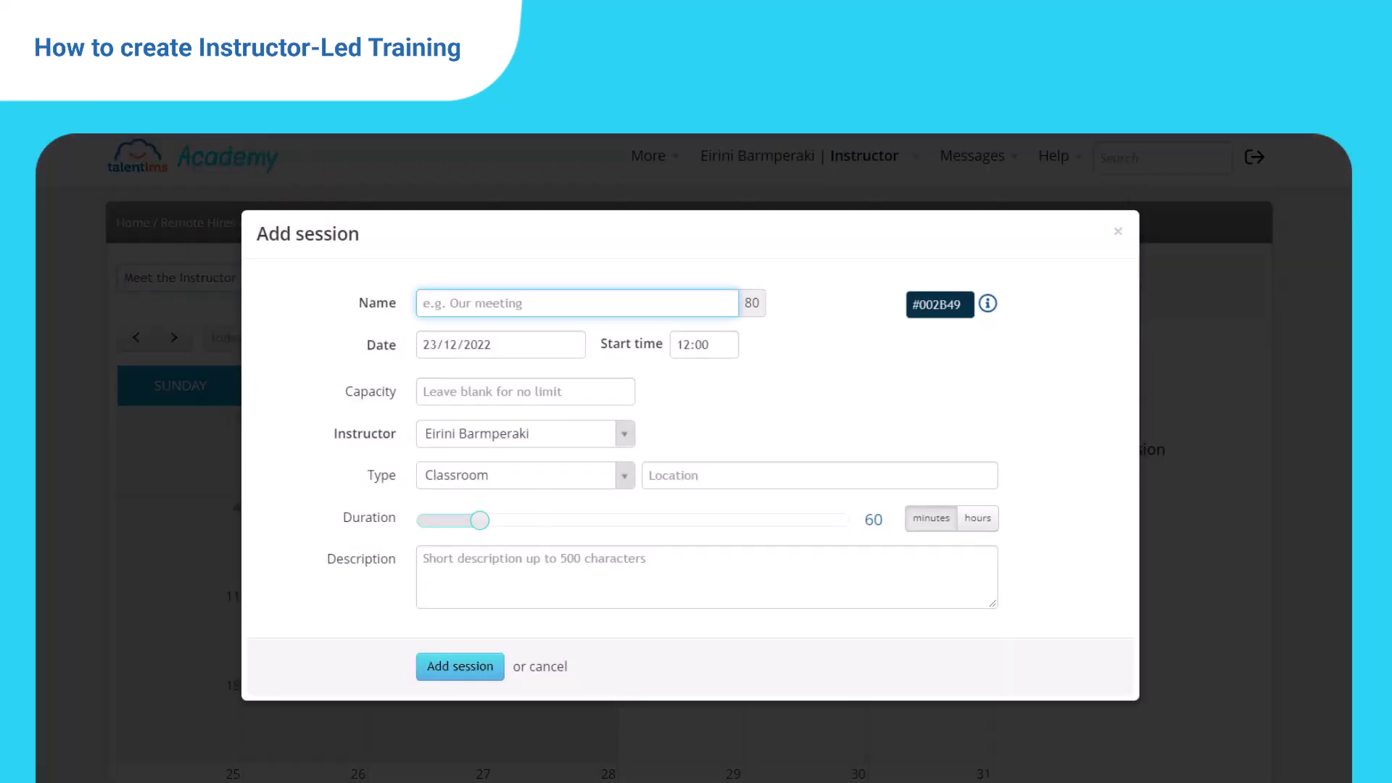
Name the 23/12/2022 12:00 session 'Morning session', keeping the existing instructor
type("Morning session")
key("Tab")
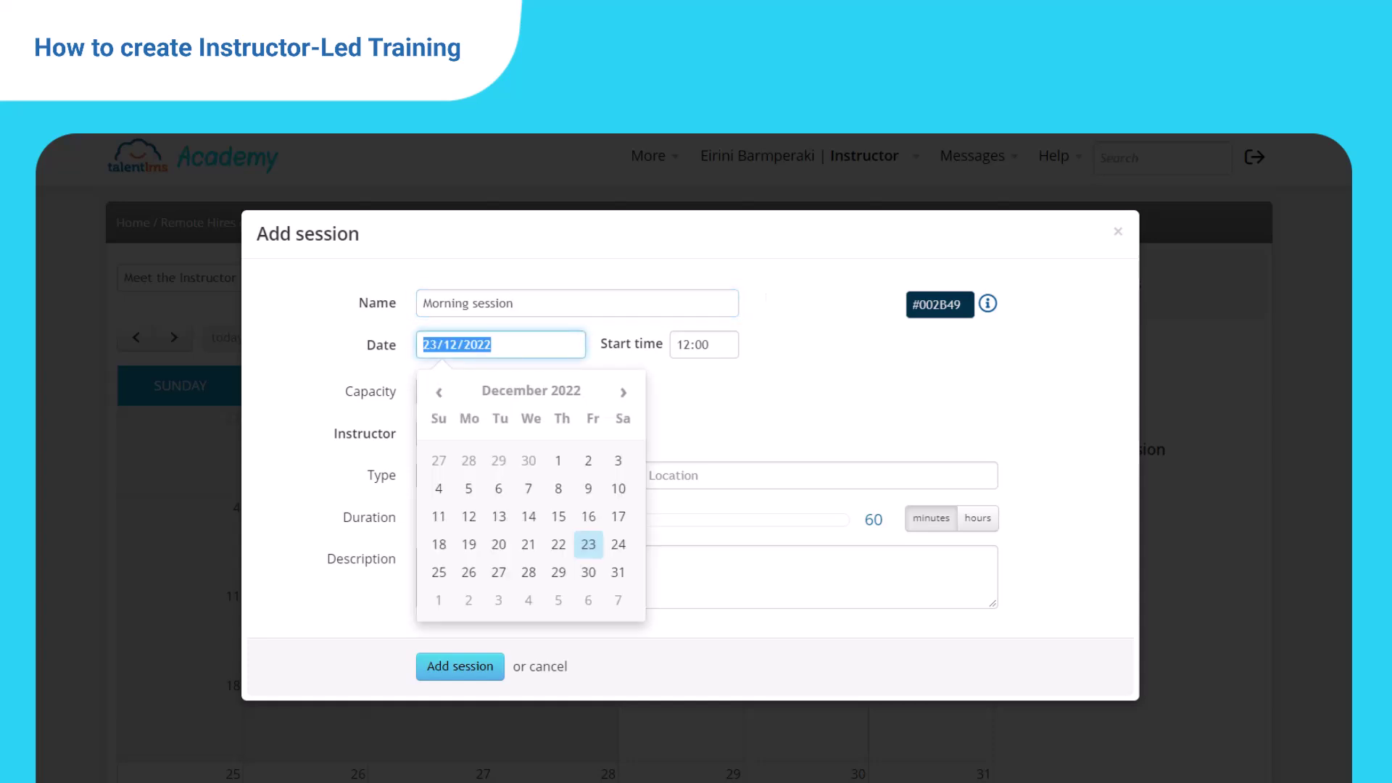
key("Tab")
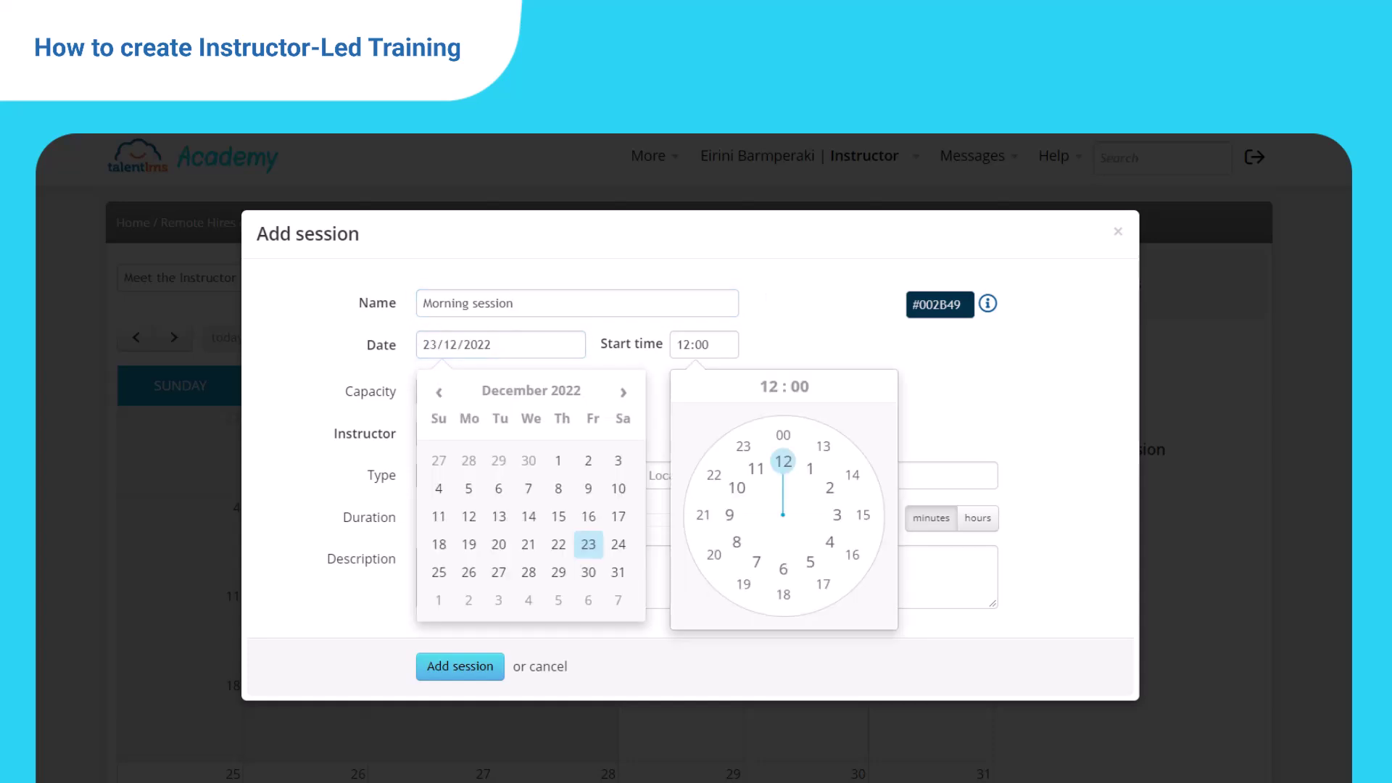
key("Tab")
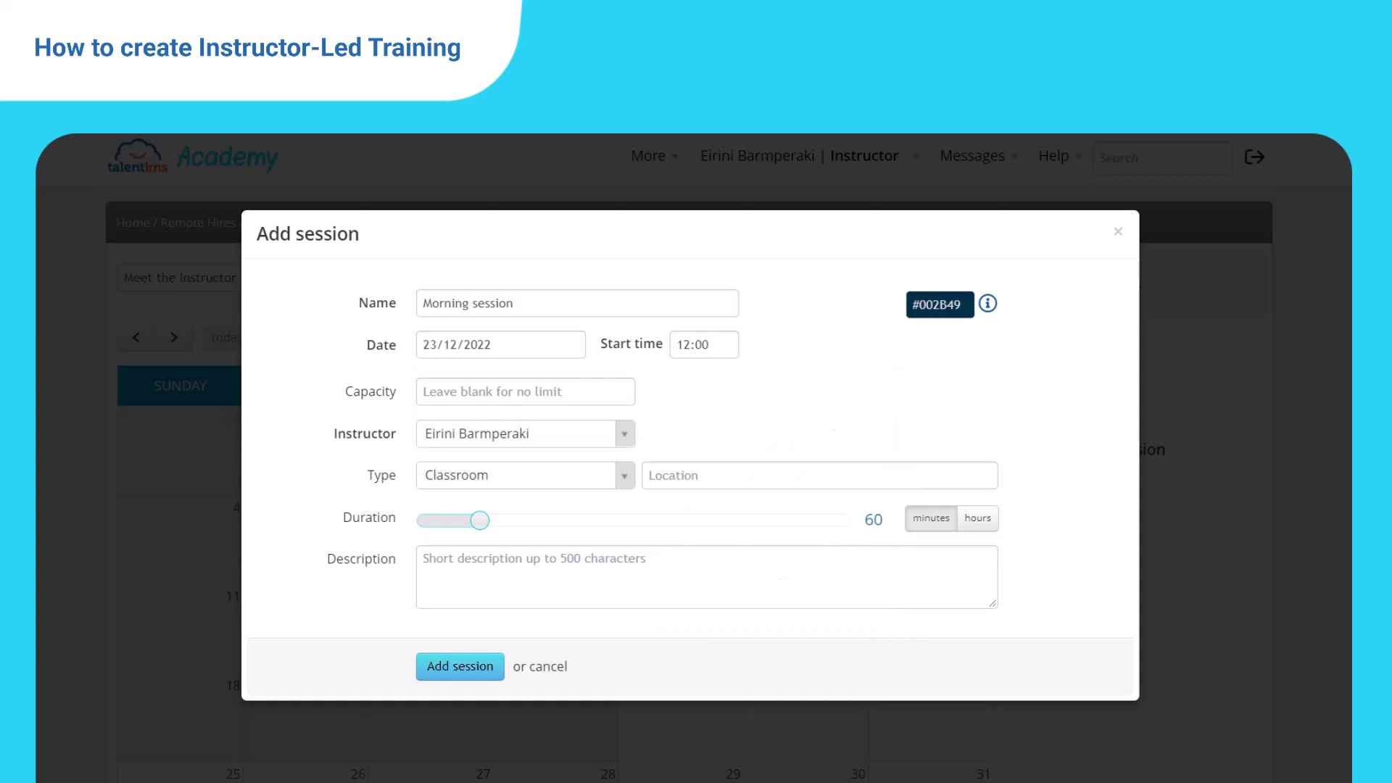
left_click(624, 433)
left_click(522, 461)
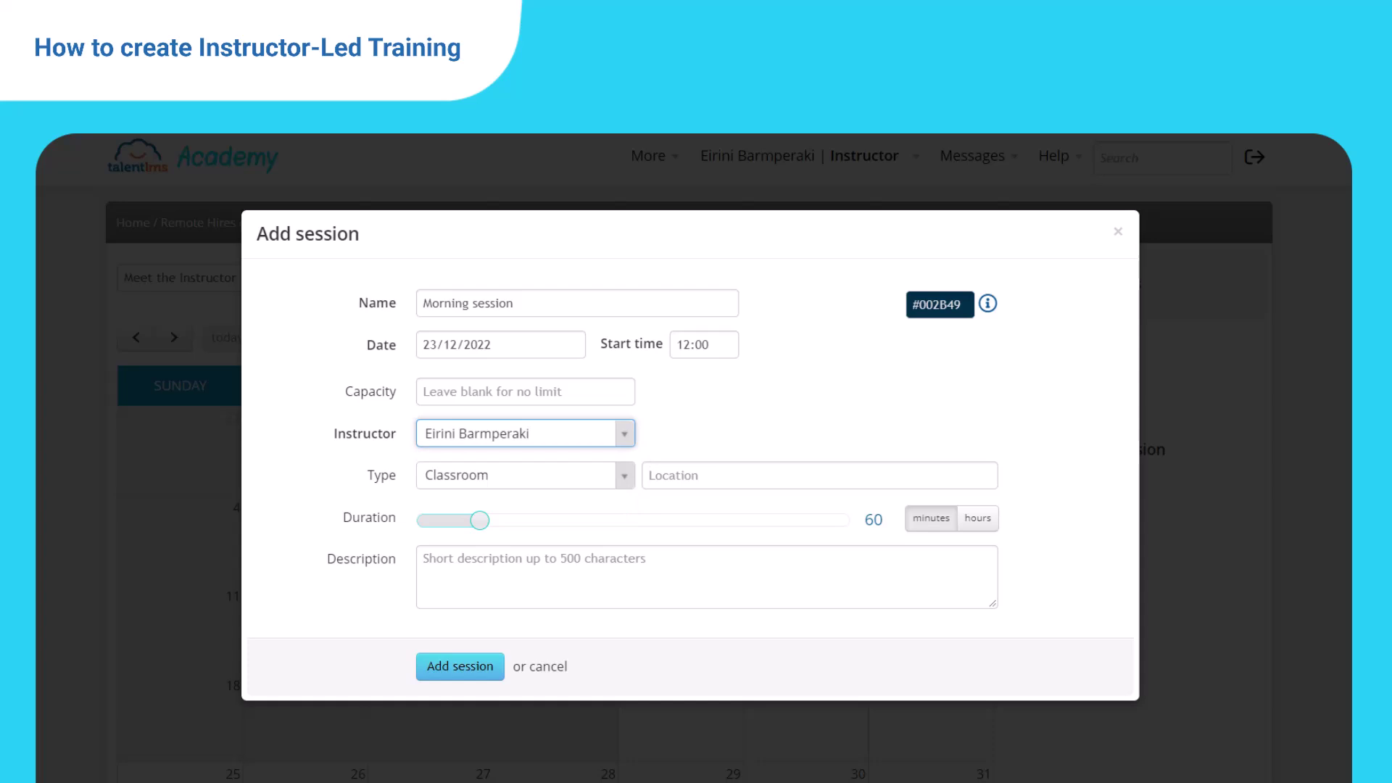
left_click(819, 475)
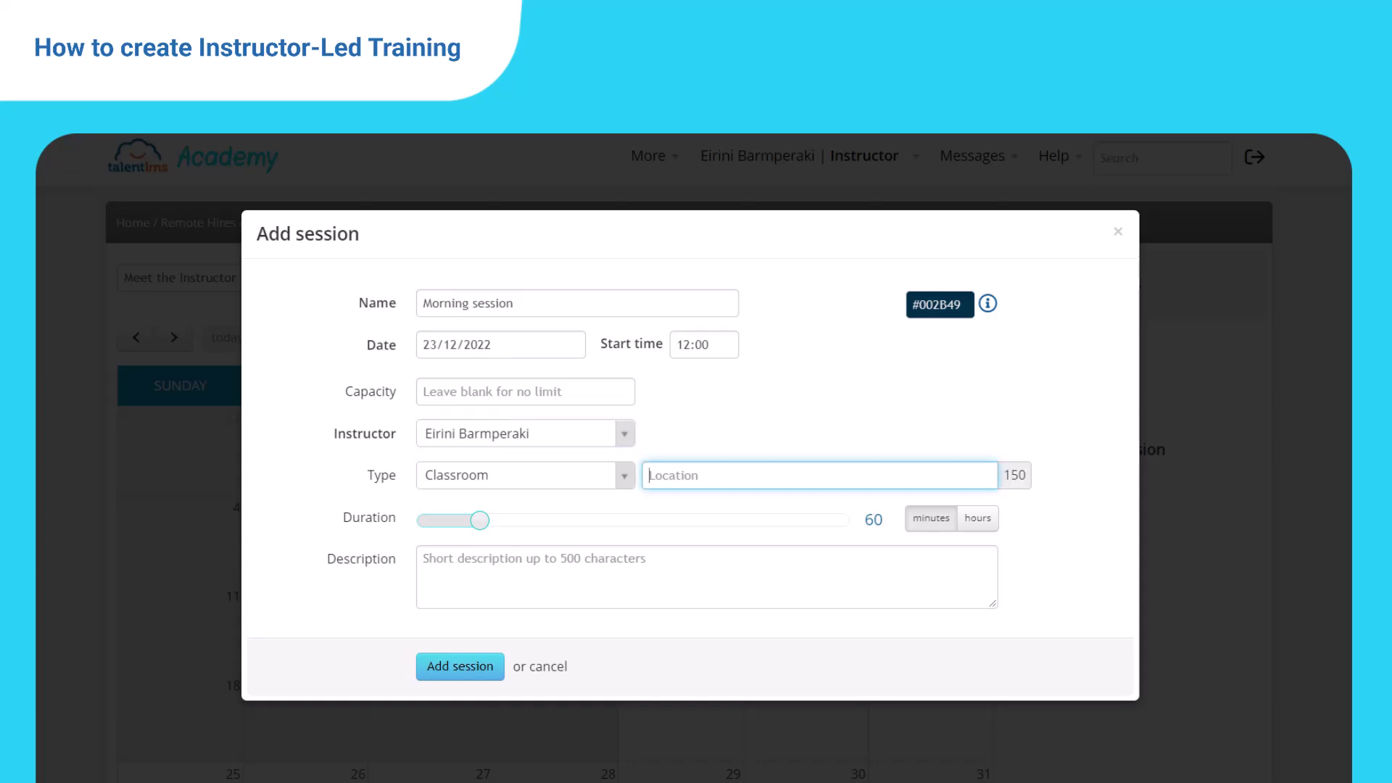
left_click(625, 476)
Make the Morning session a new 75-minute webinar with a pasted meet-your-manager description and save it
left_click(616, 537)
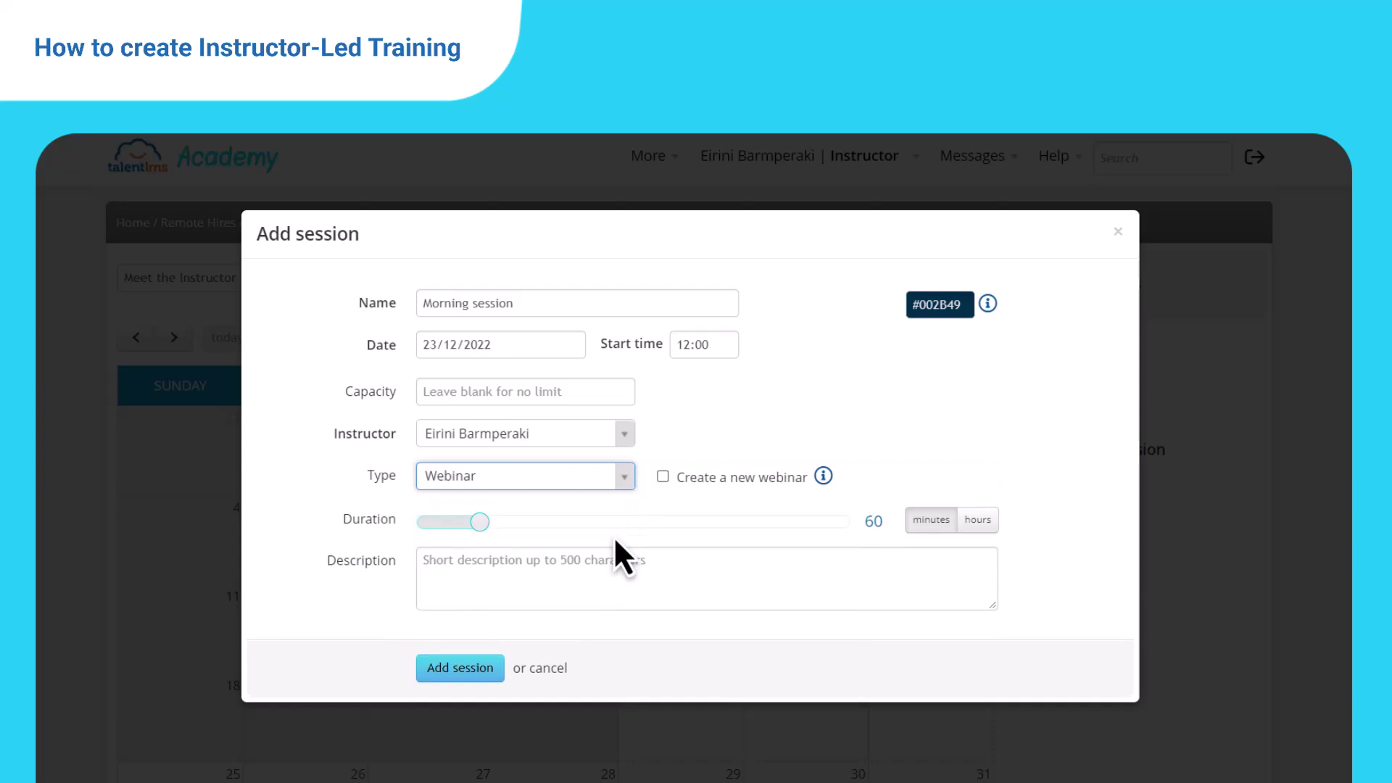
left_click(663, 477)
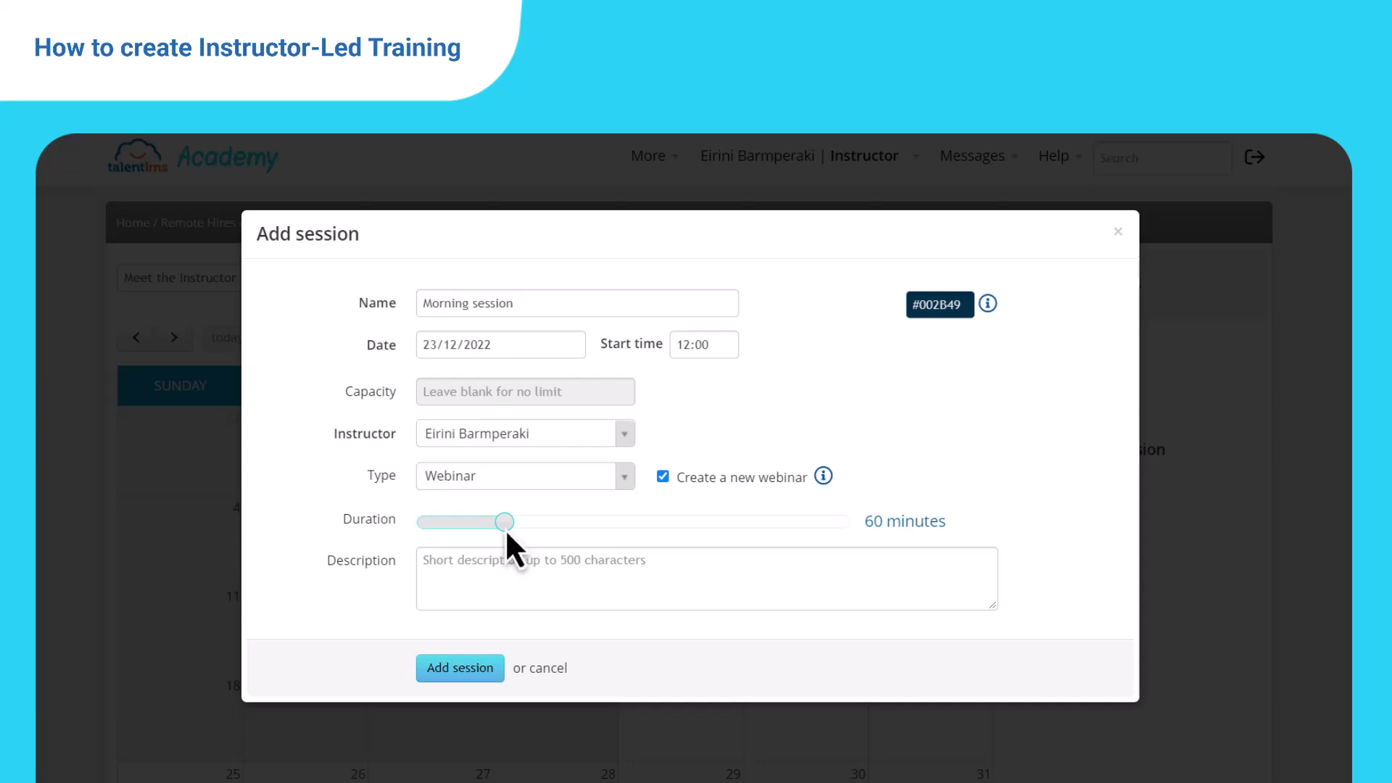
left_click_drag(505, 522, 533, 522)
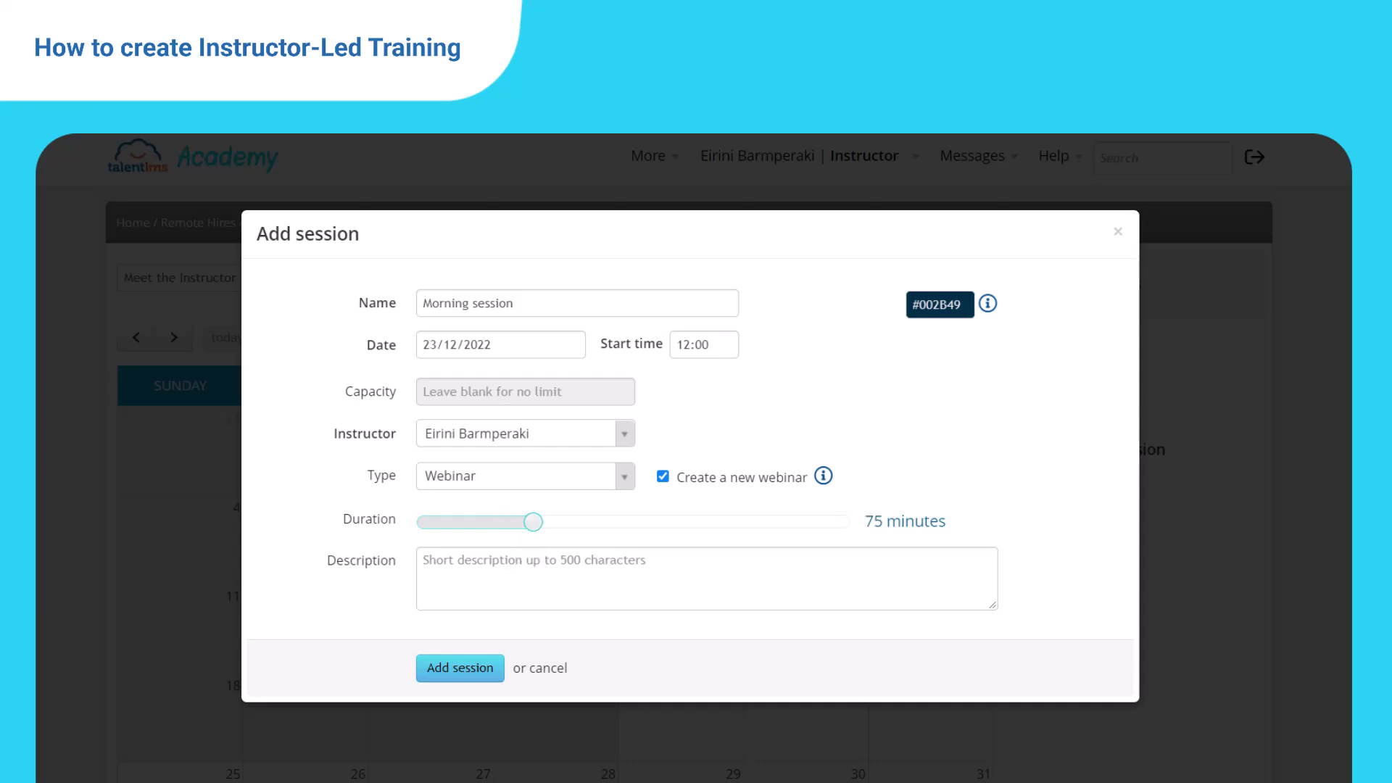
left_click(508, 573)
type("Meet your manager and general instructions of what comes next.")
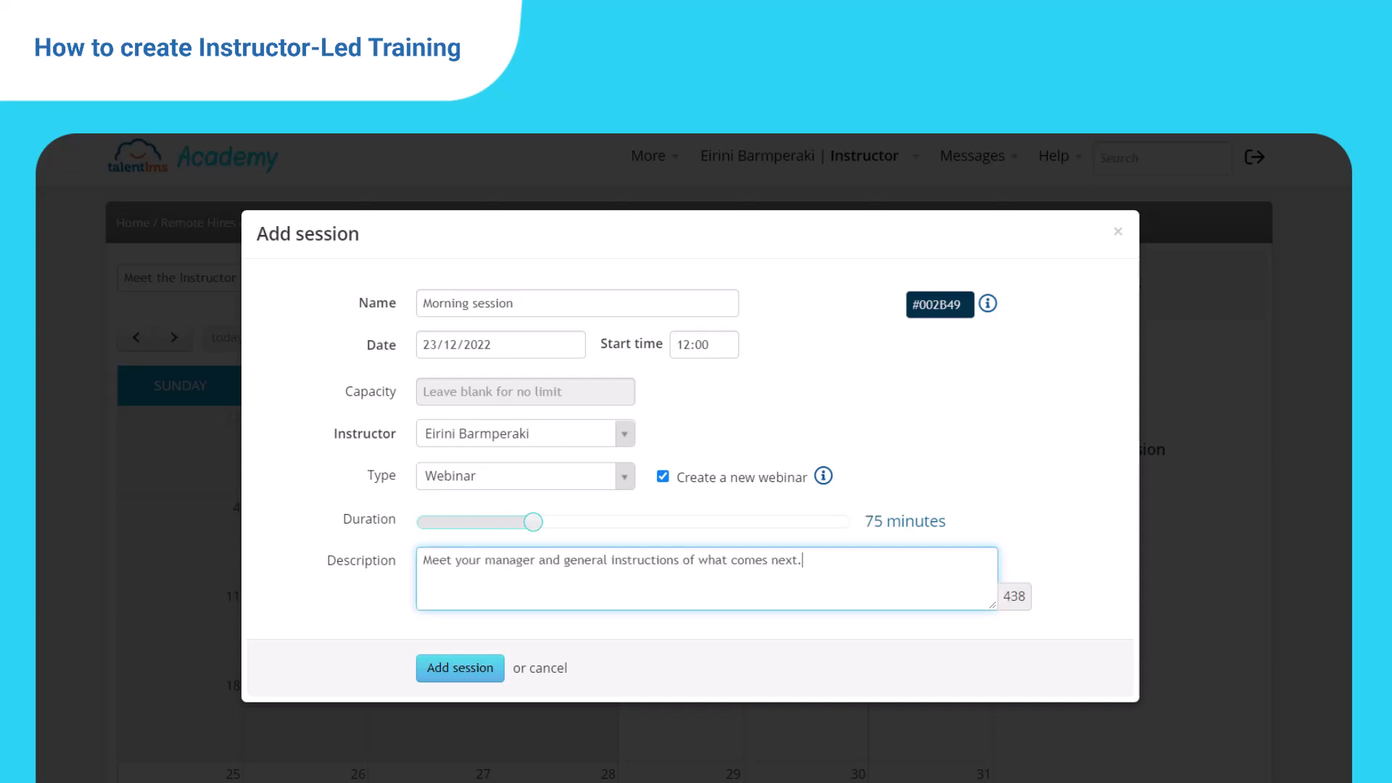
left_click(439, 668)
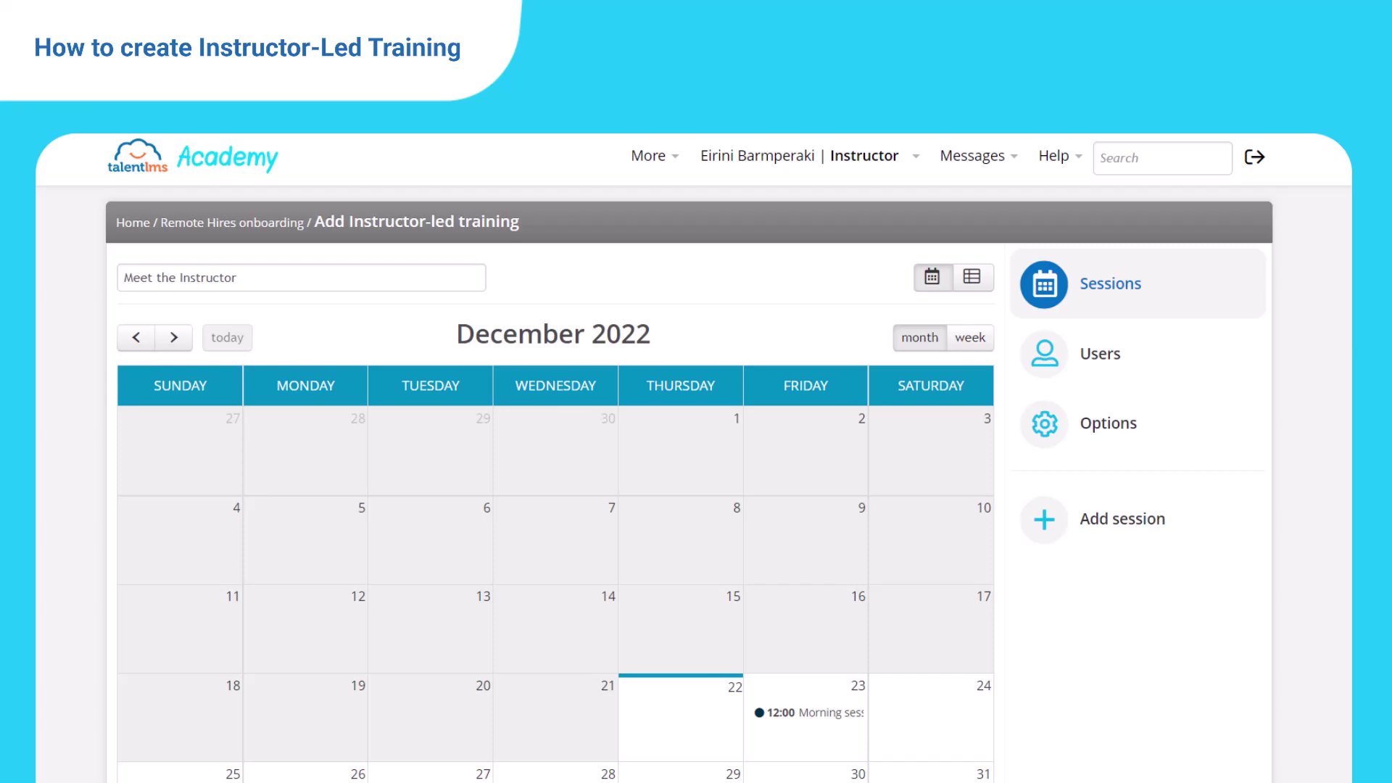
View the Morning session's registered users and the session assigned to each course user
left_click(801, 712)
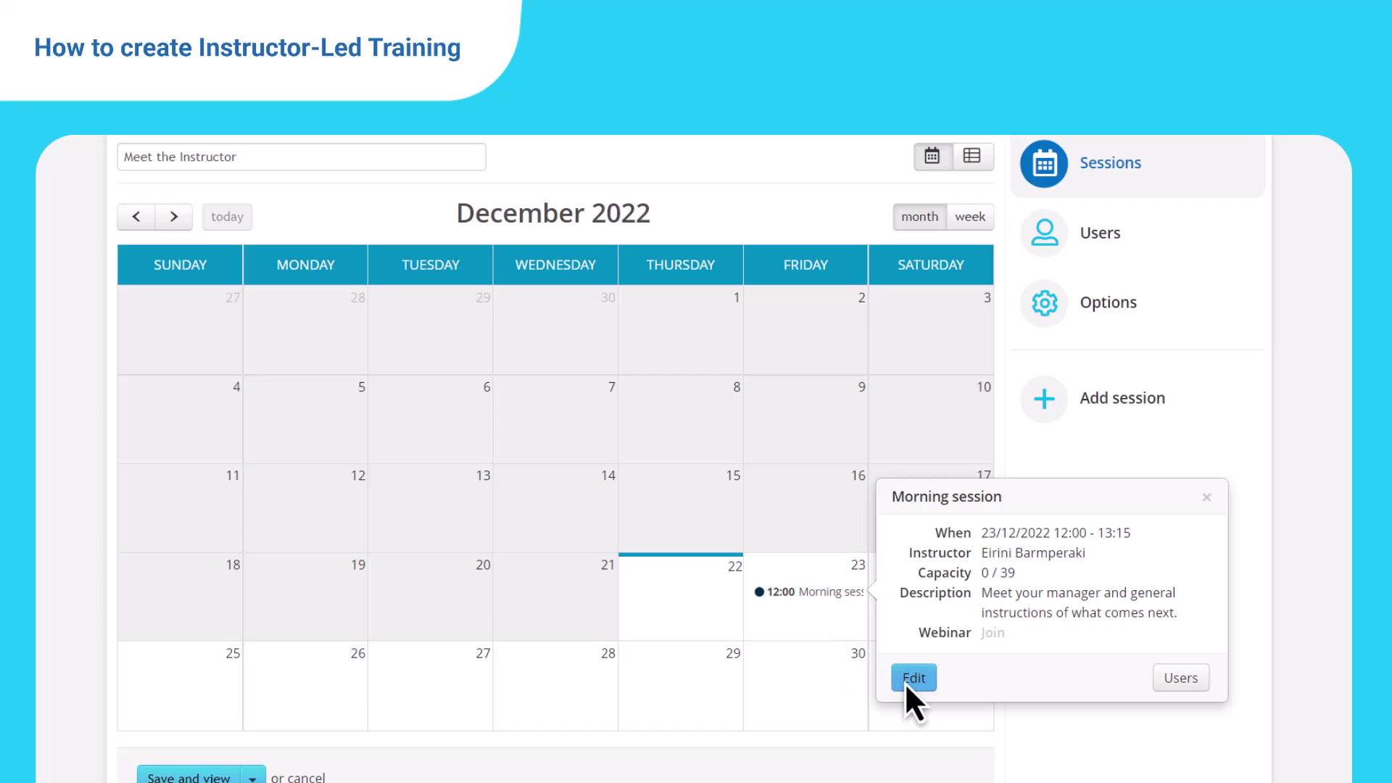
left_click(1177, 677)
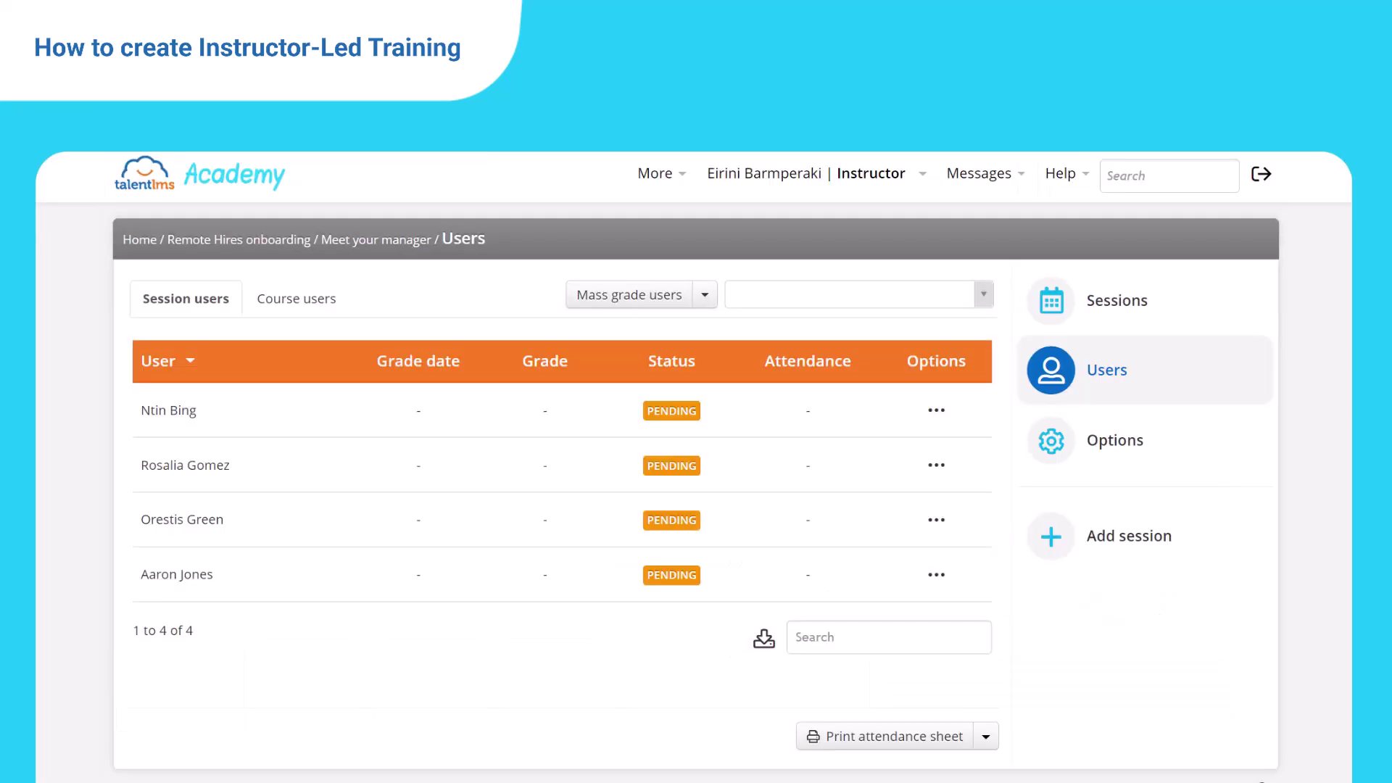
mouse_move(850, 426)
left_click(299, 312)
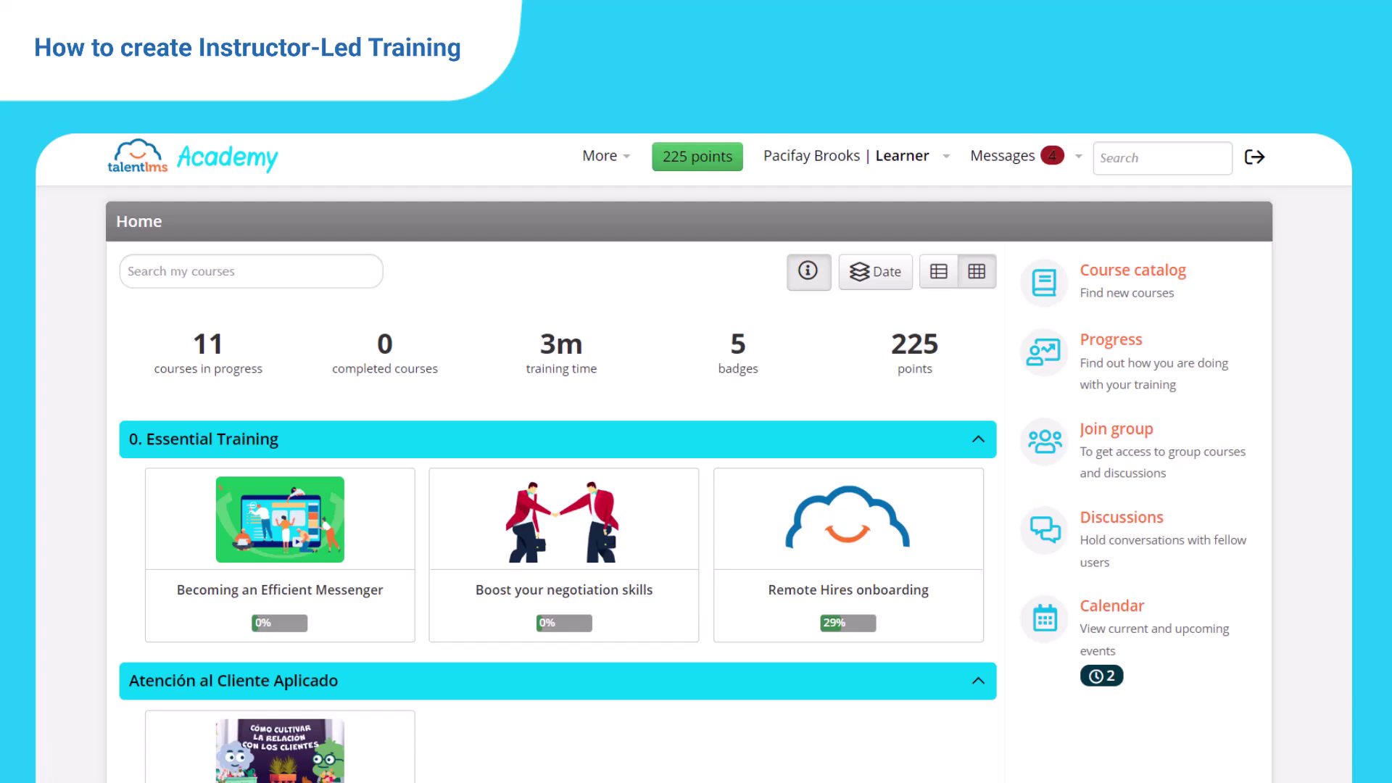
Show Available events on the learner's calendar and open the 23 December Morning session details
left_click(1118, 607)
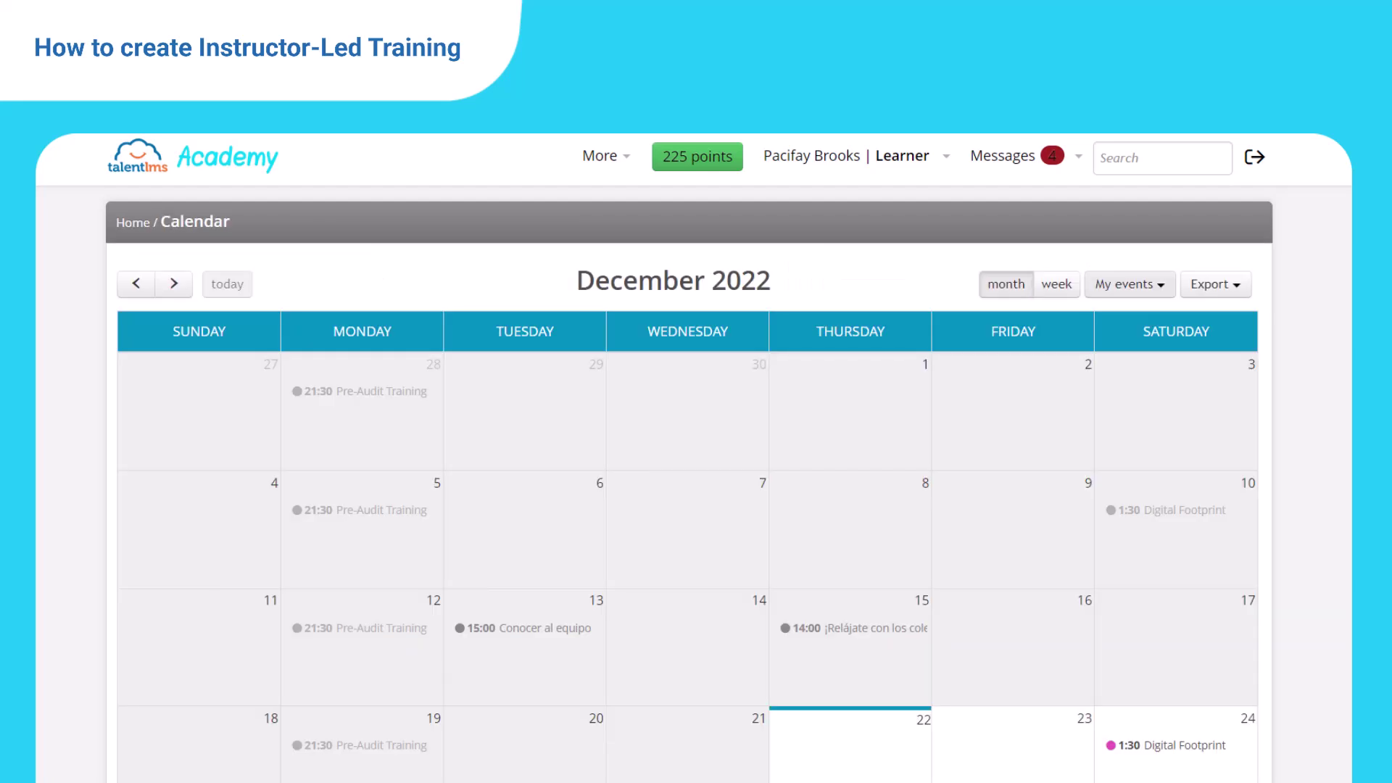
left_click(1124, 286)
left_click(1112, 327)
scroll(1111, 328, "down", 2)
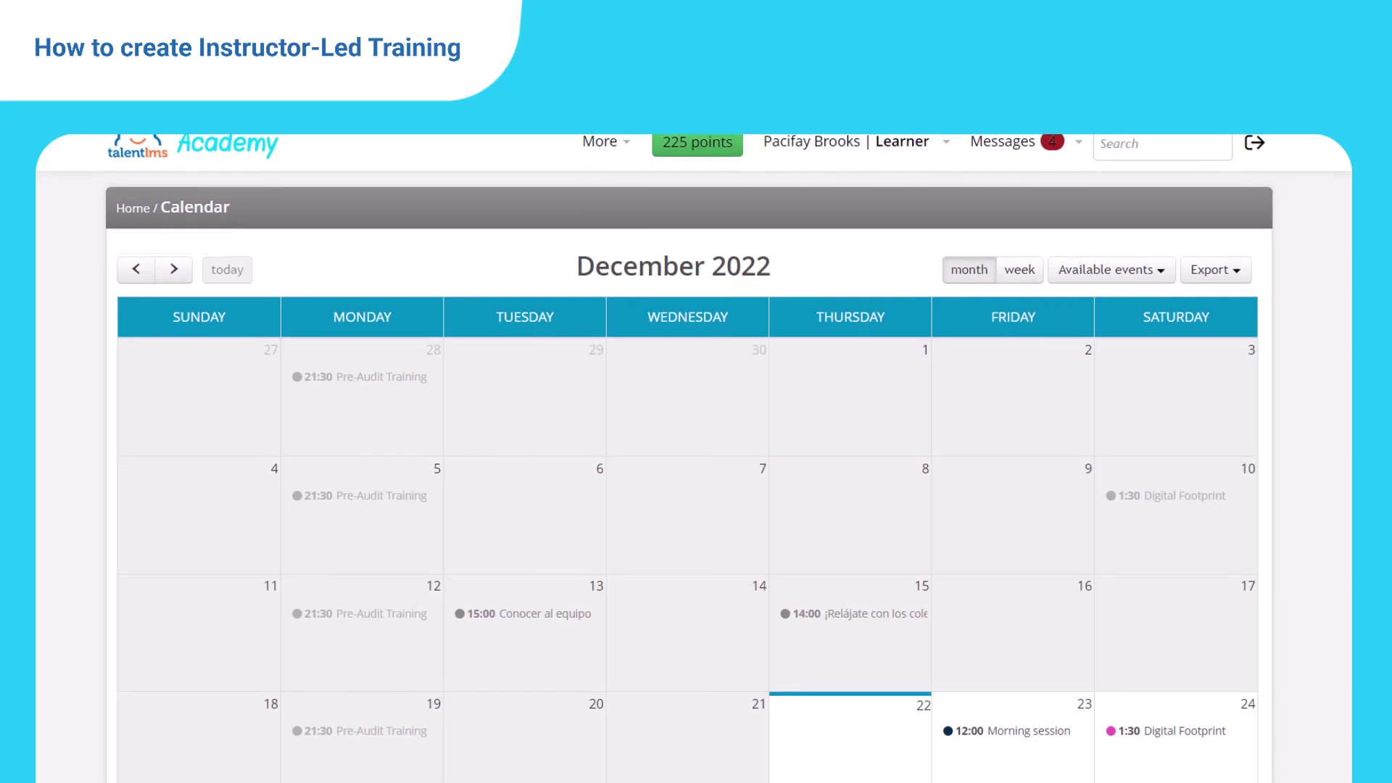
left_click(1003, 623)
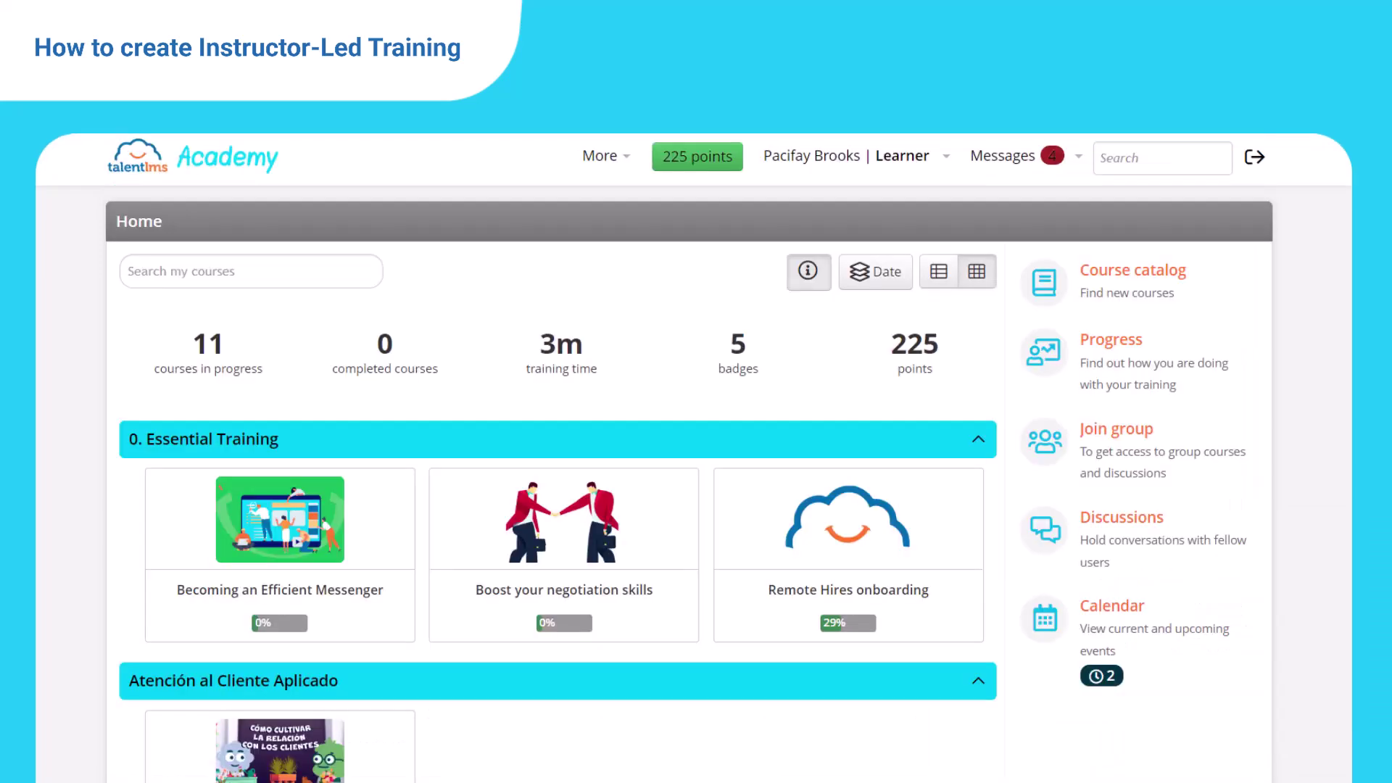
Register for the Morning session in Remote Hires onboarding's Meet your manager unit
left_click(832, 523)
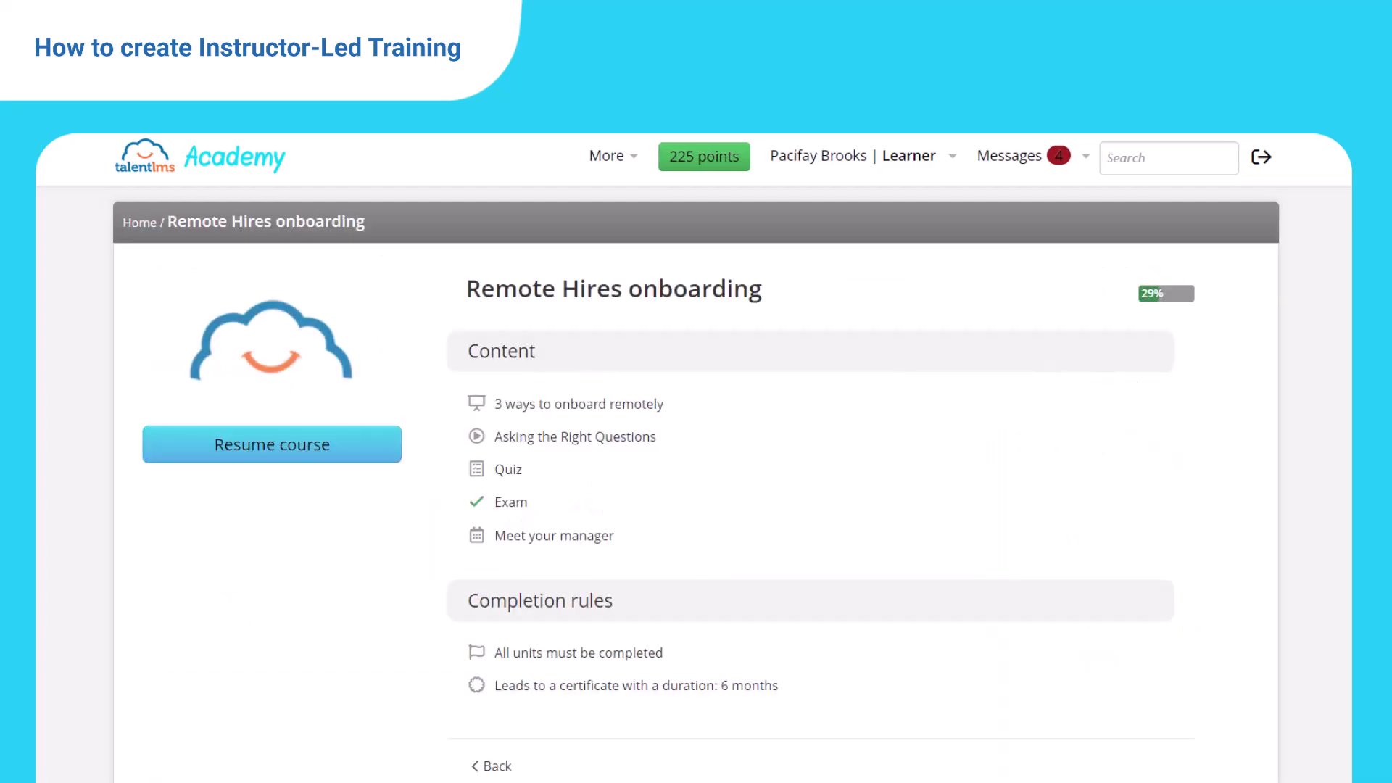
left_click(549, 540)
left_click(694, 569)
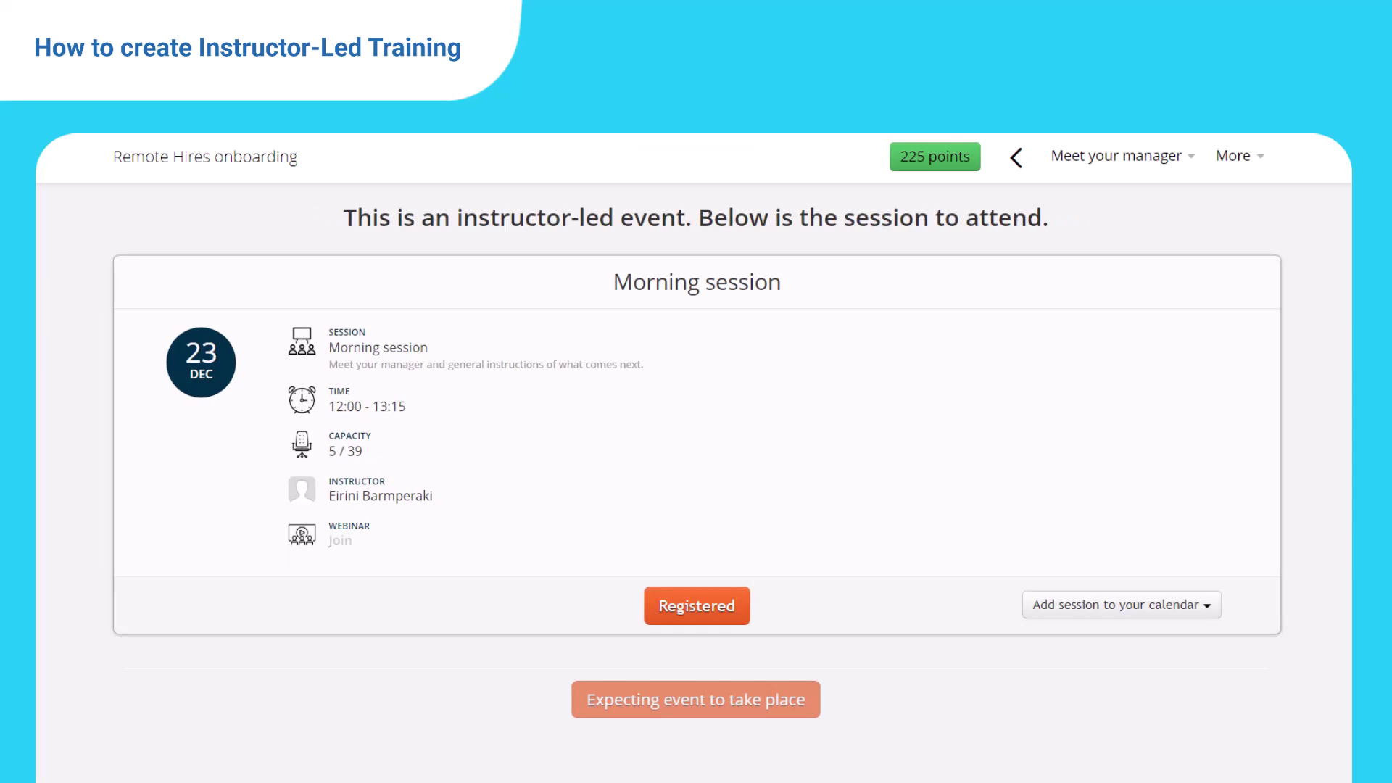
Glance at the add-to-calendar options, then unregister from the Morning session
left_click(1102, 603)
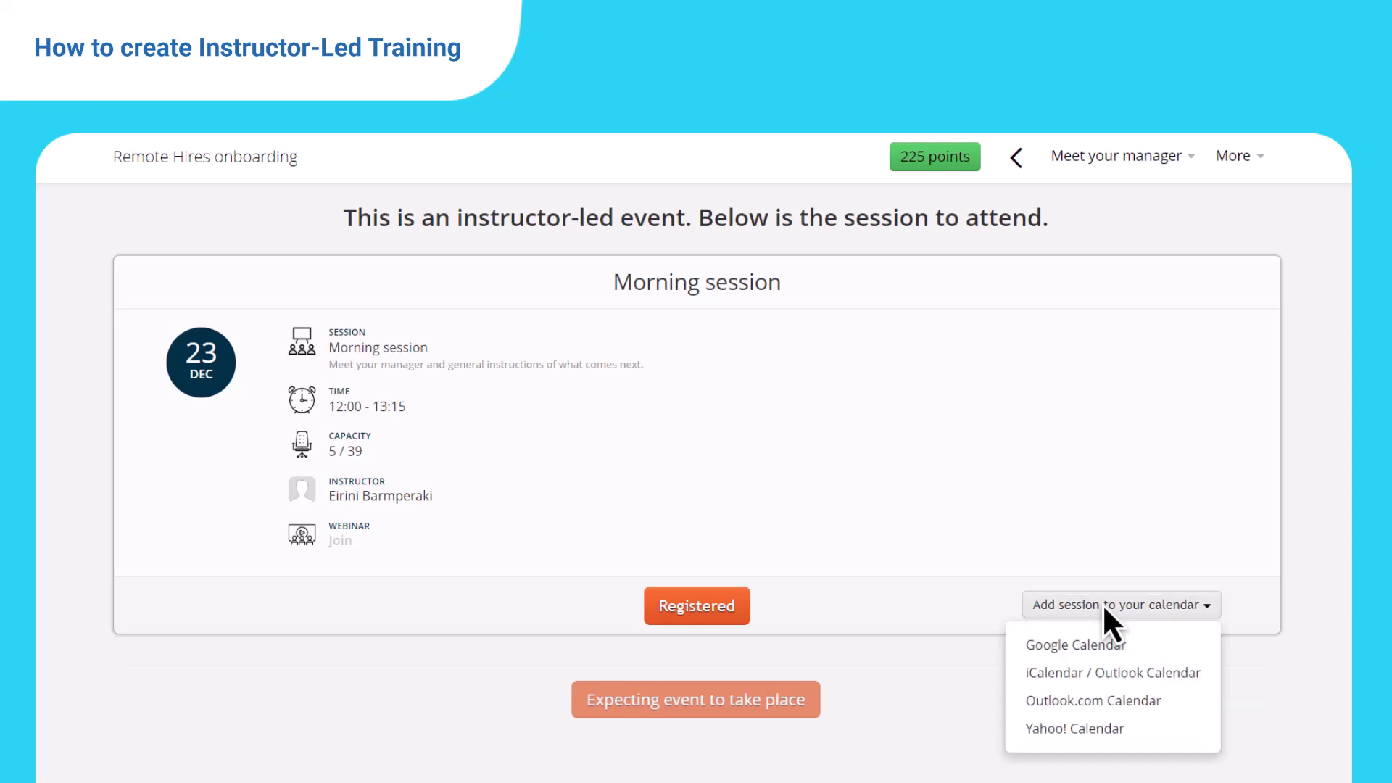
left_click(1101, 603)
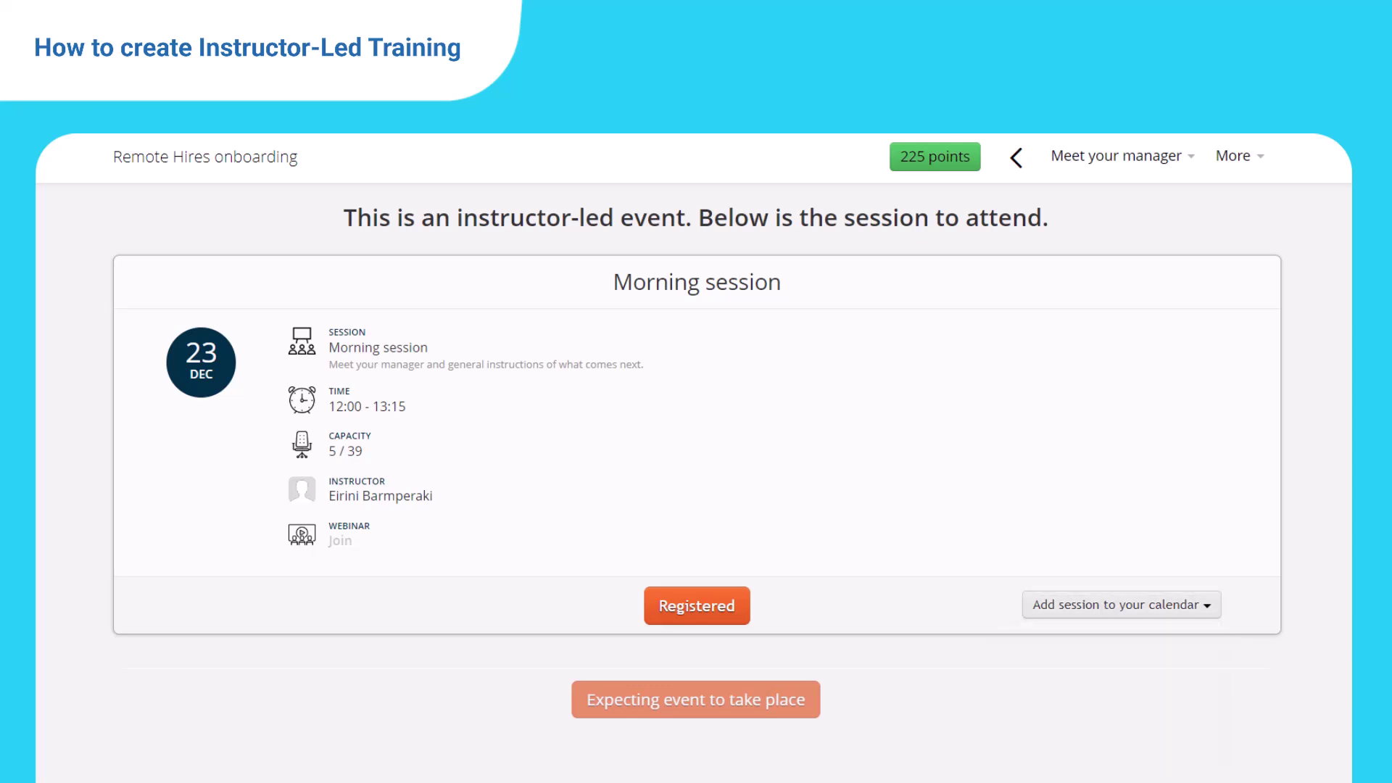
left_click(699, 611)
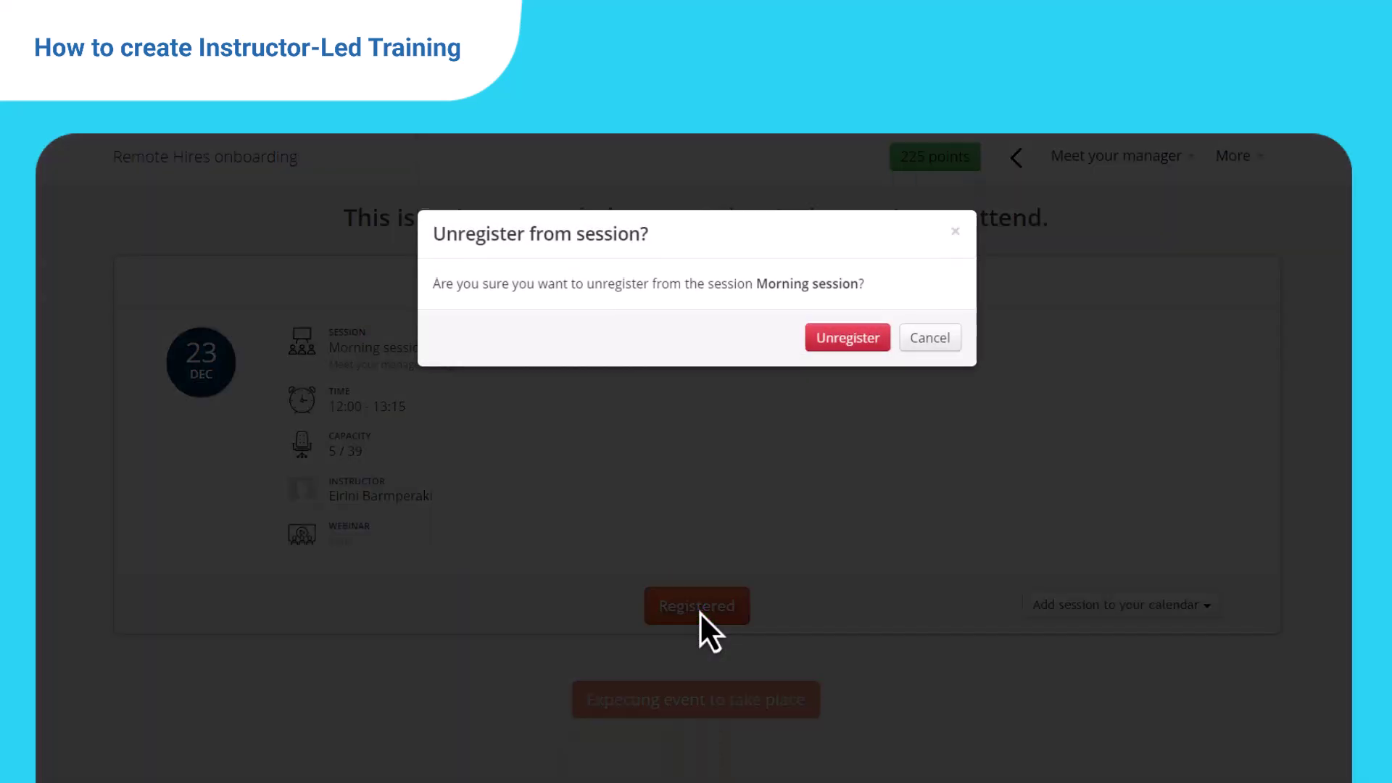
left_click(830, 348)
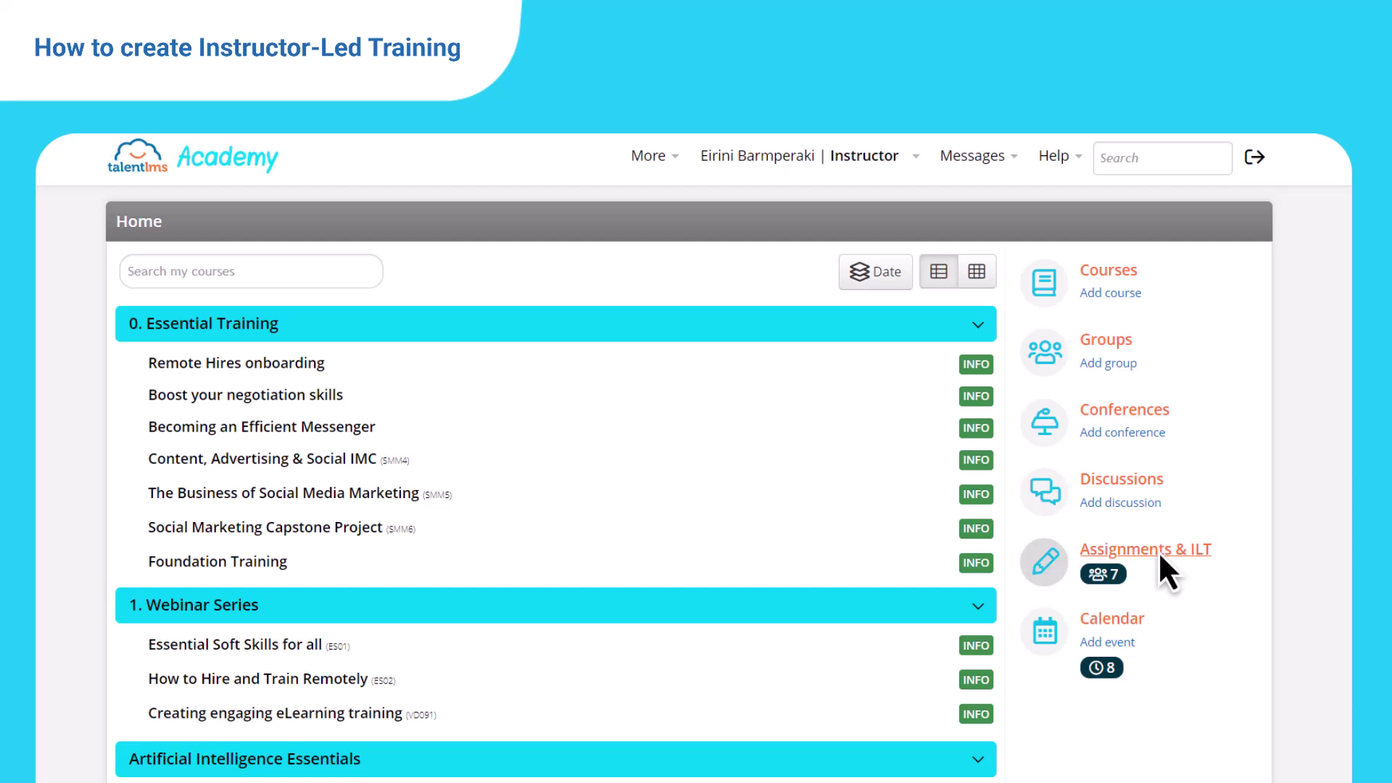
List the ILT session learners under Assignments & ILT, showing Morning session users pending grading
left_click(1158, 551)
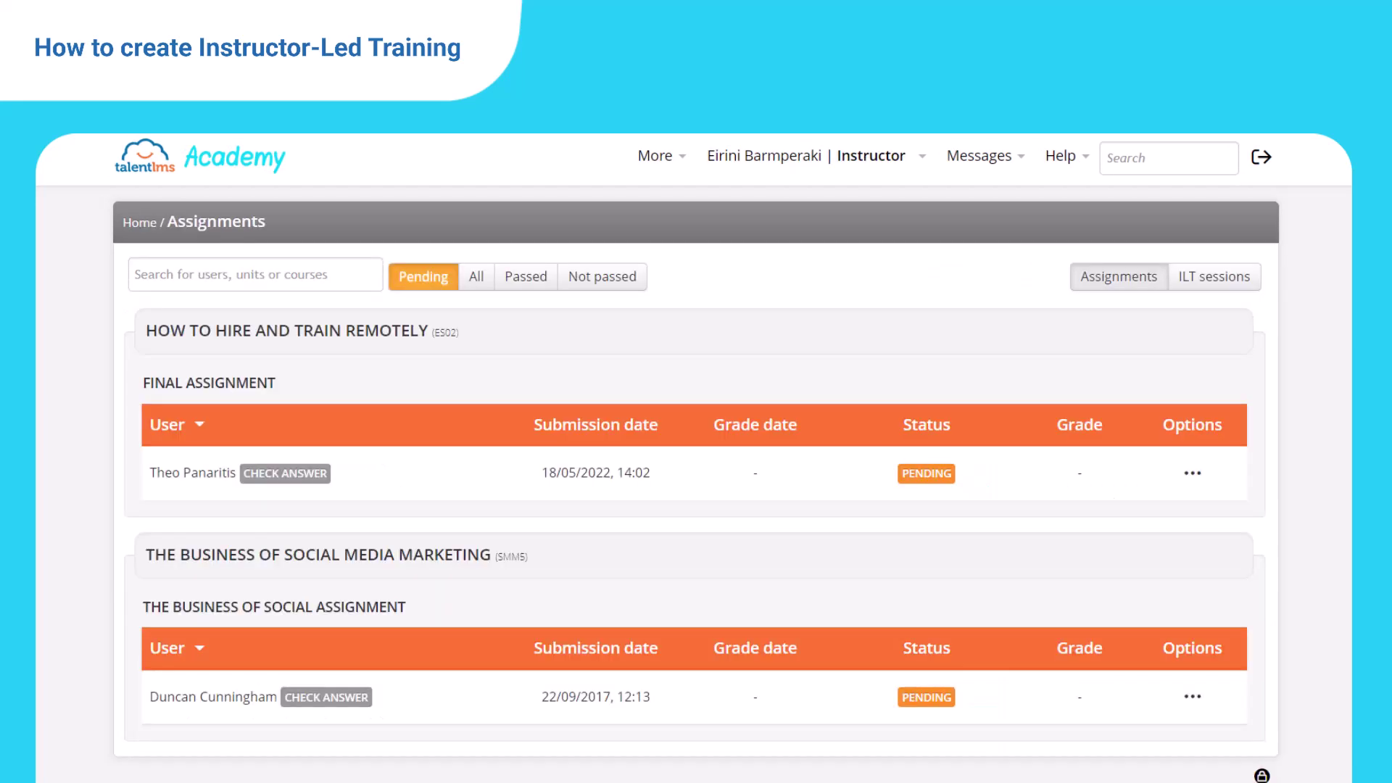
left_click(1245, 276)
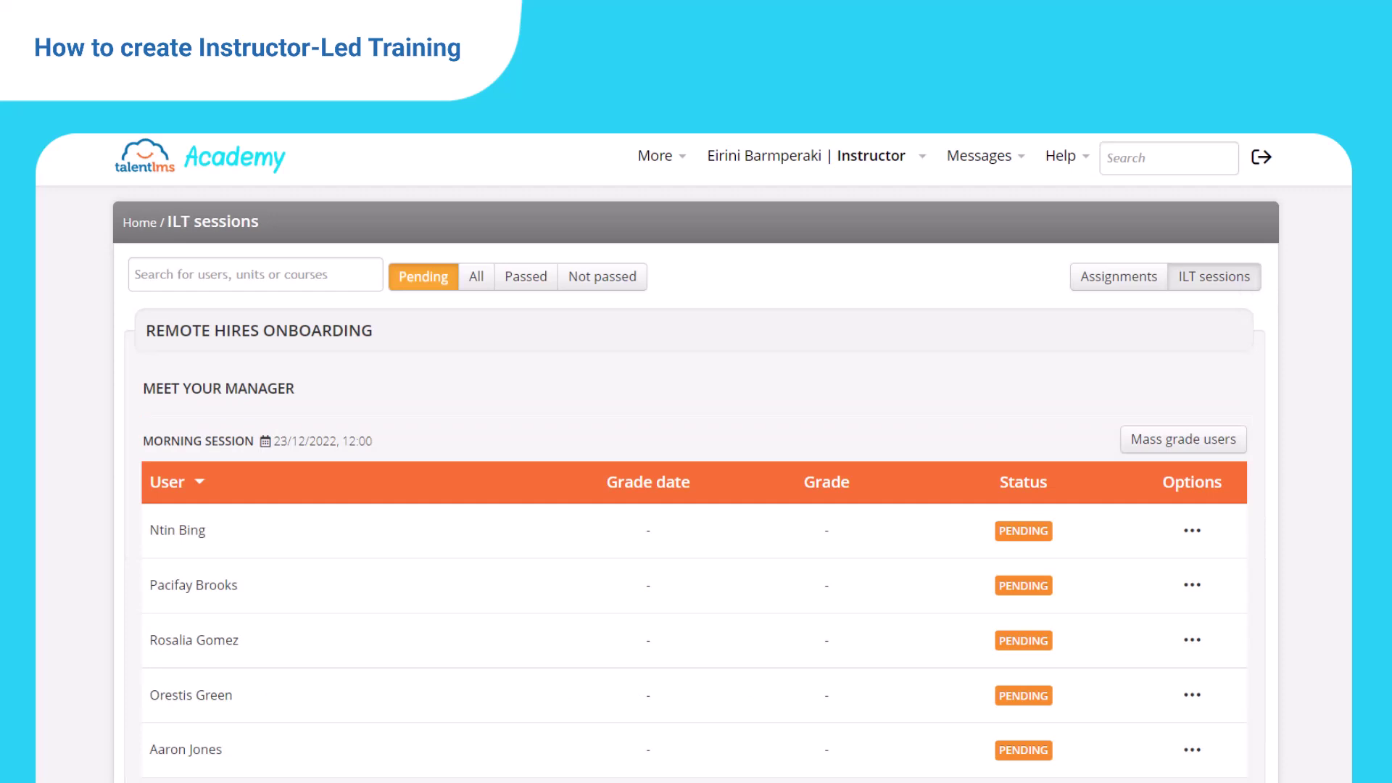
Bring up the learners of the Meet your manager unit in Remote Hires onboarding
left_click(139, 224)
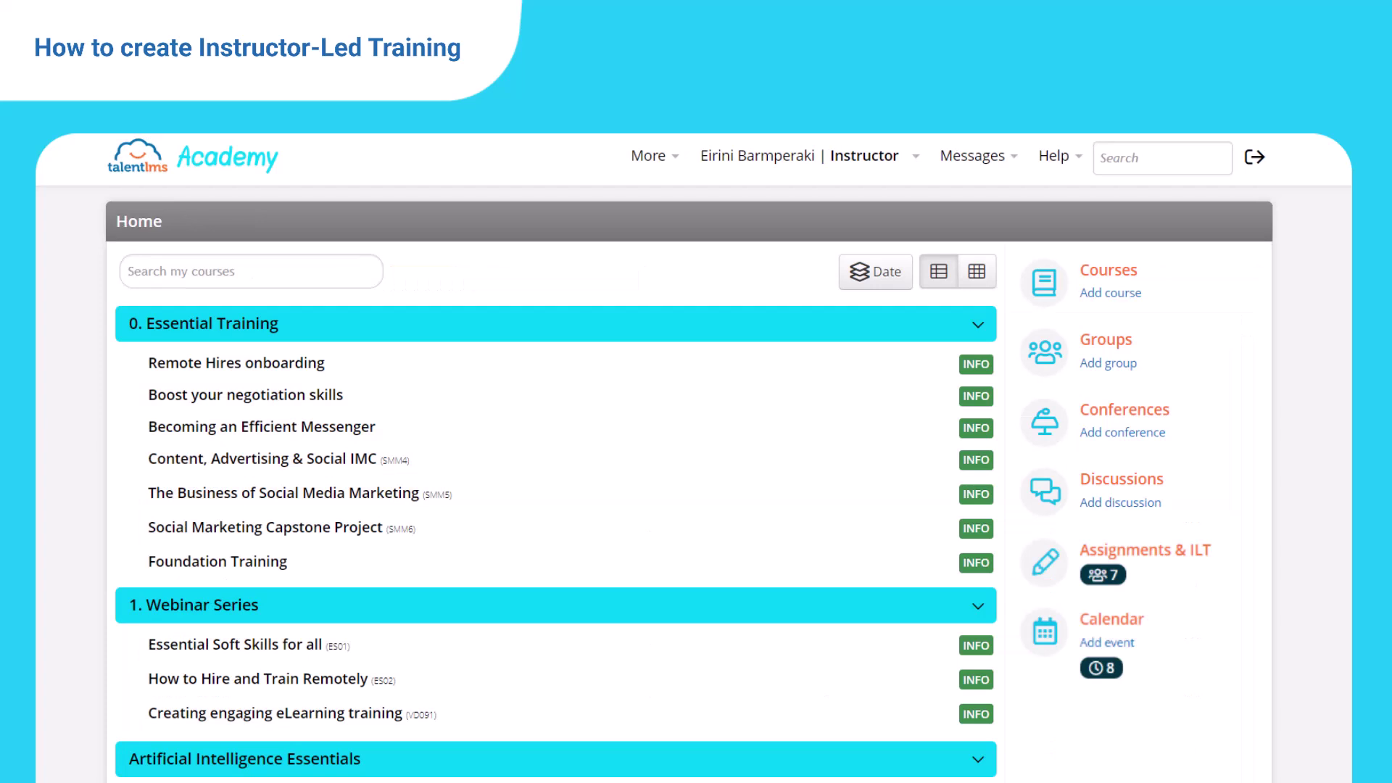
left_click(179, 372)
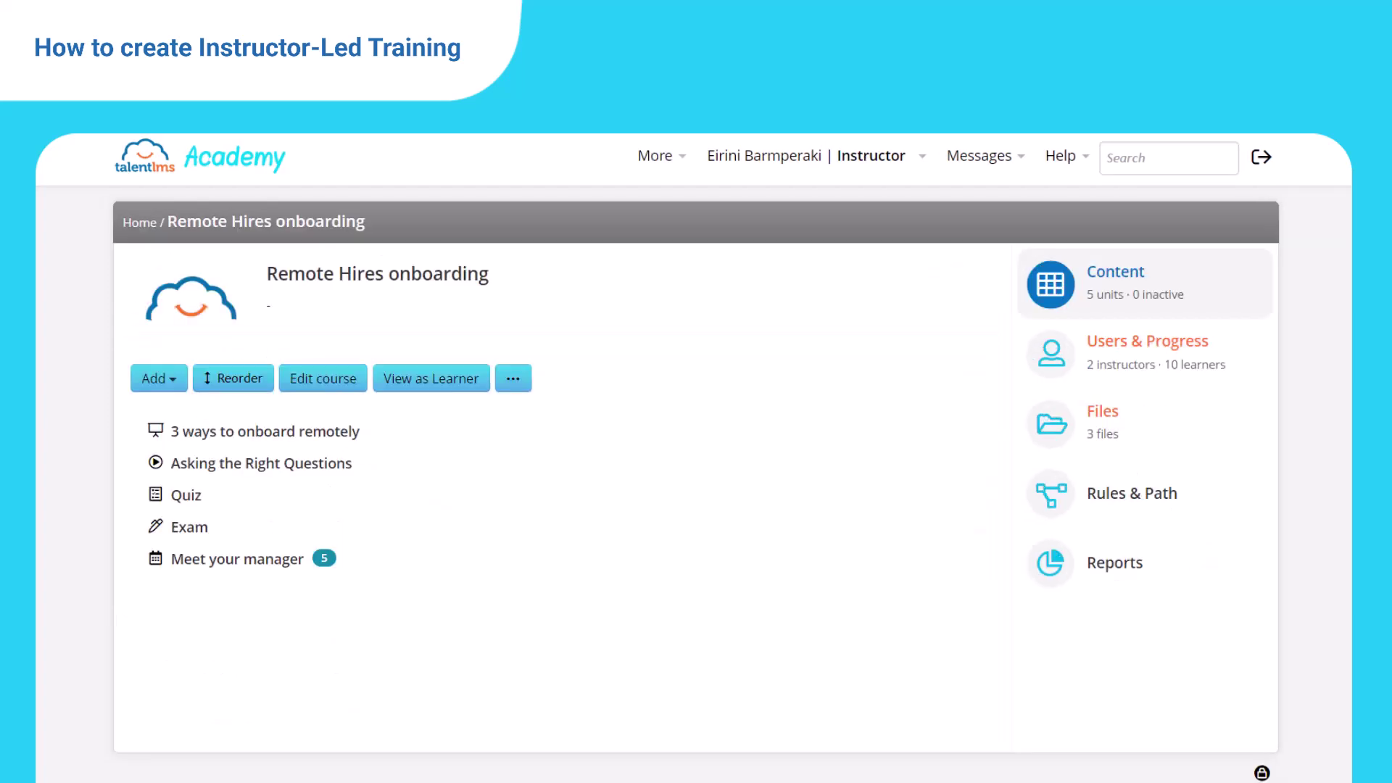
mouse_move(303, 561)
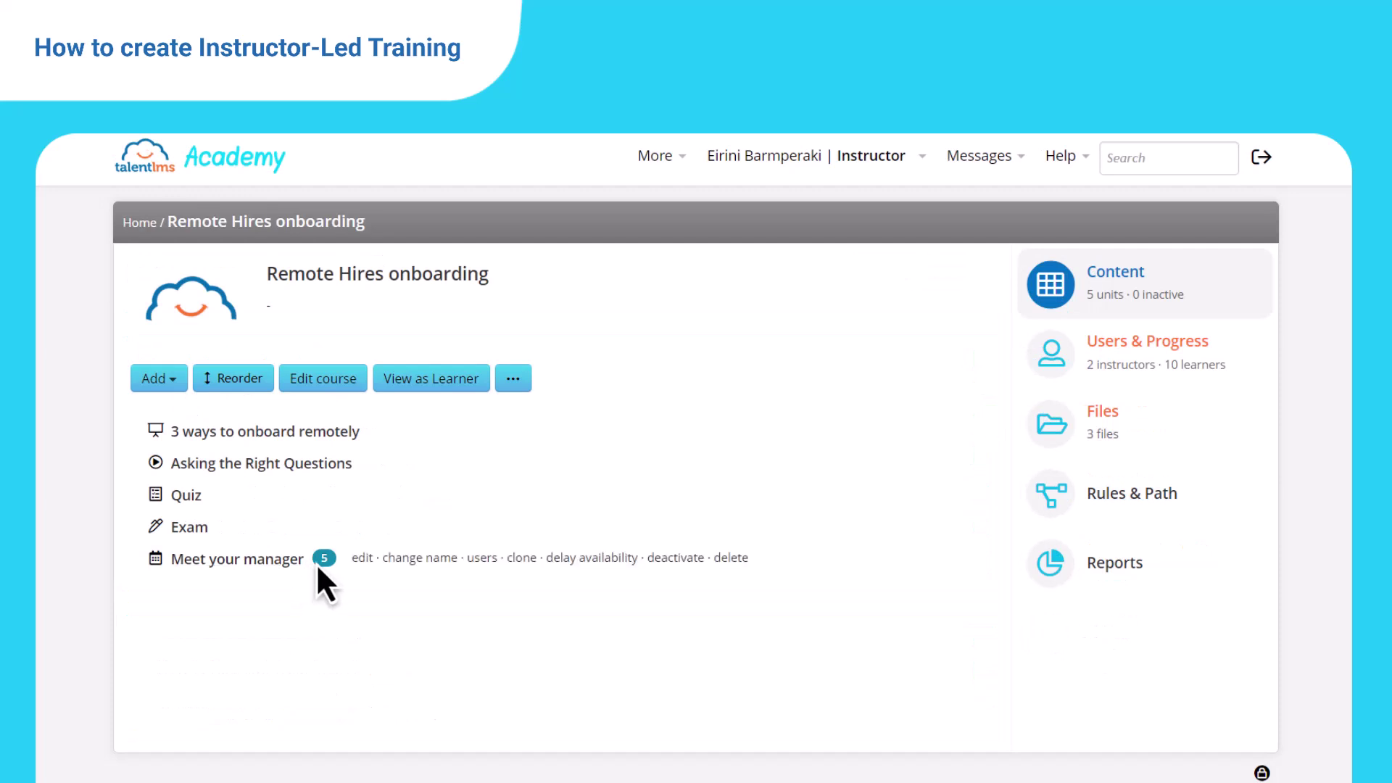
left_click(481, 557)
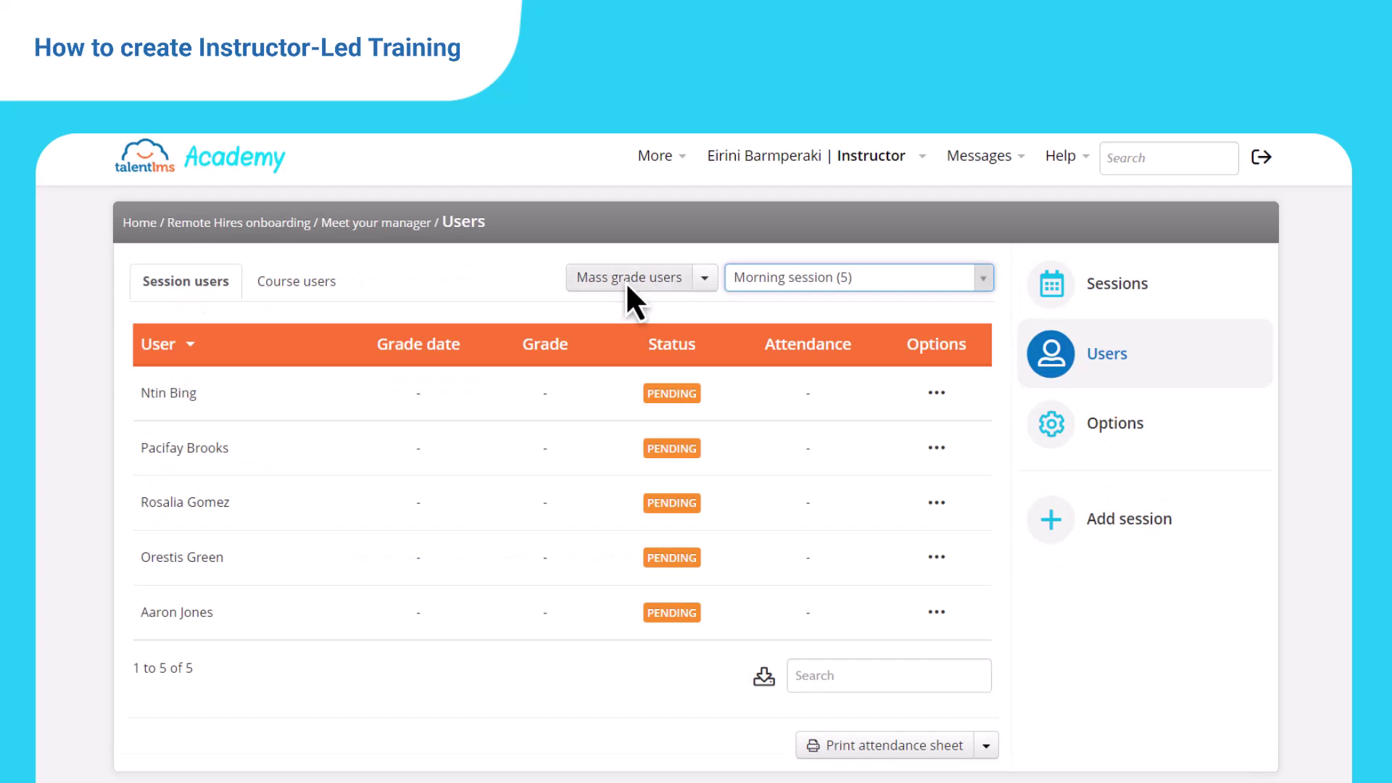
Grade a learner Passed with 100 and the comment 'Great Job!', then save
left_click(855, 449)
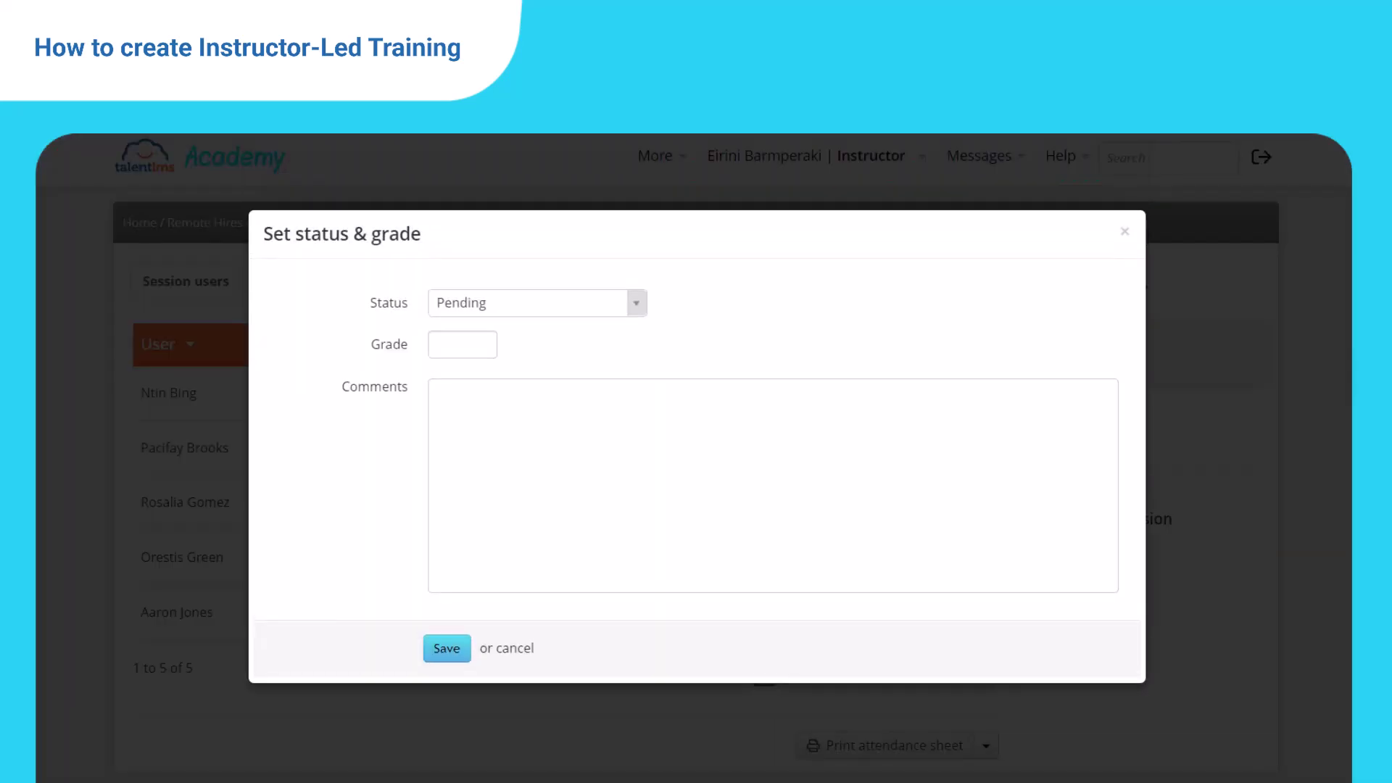
left_click(636, 303)
left_click(464, 328)
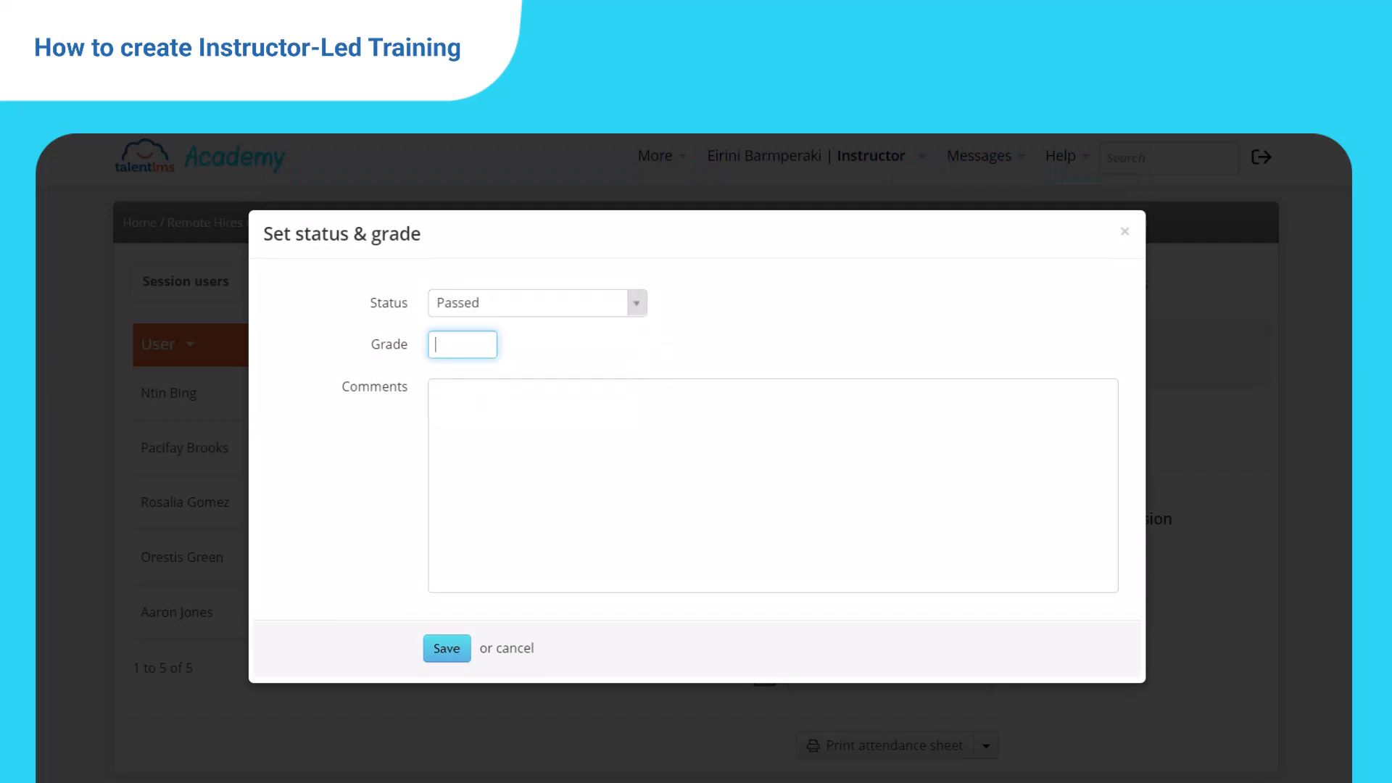
type("100")
left_click(463, 392)
type("Great Job!")
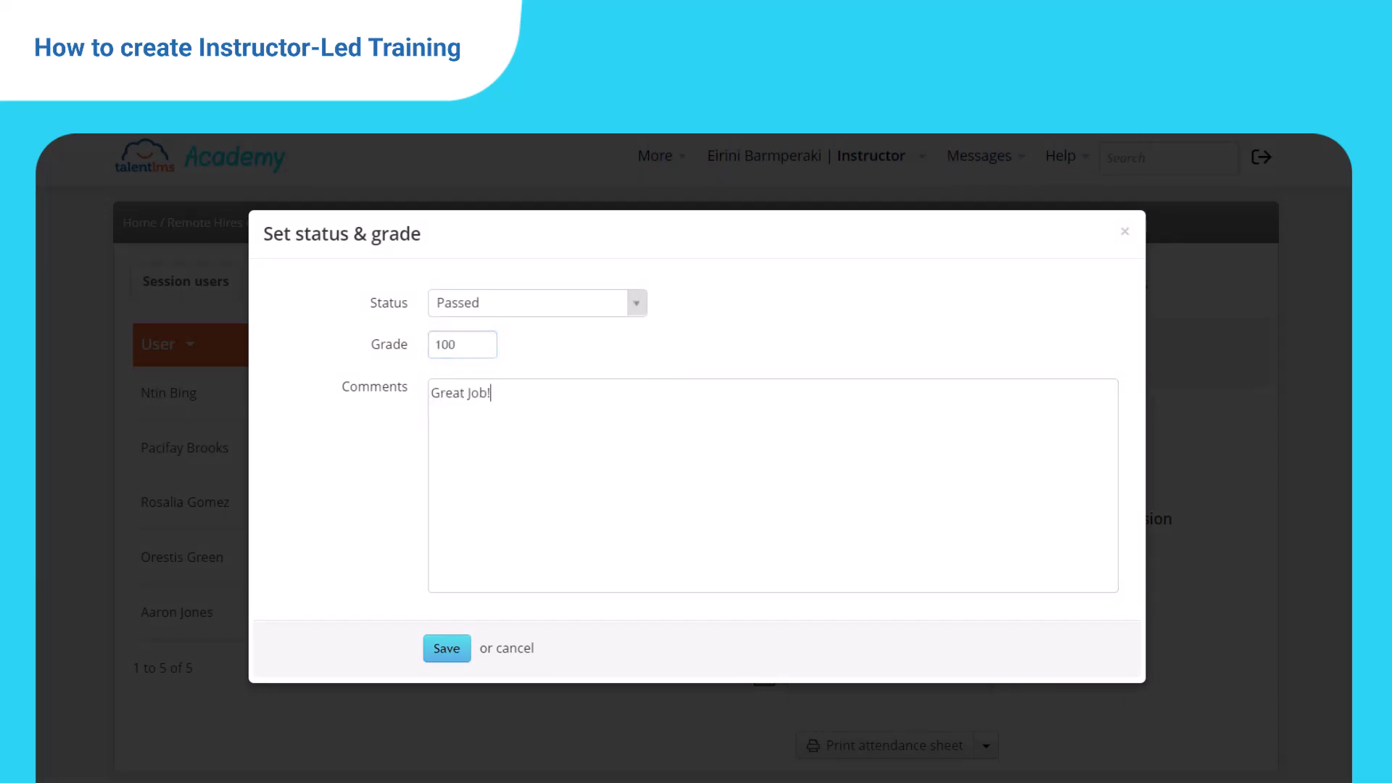
left_click(453, 652)
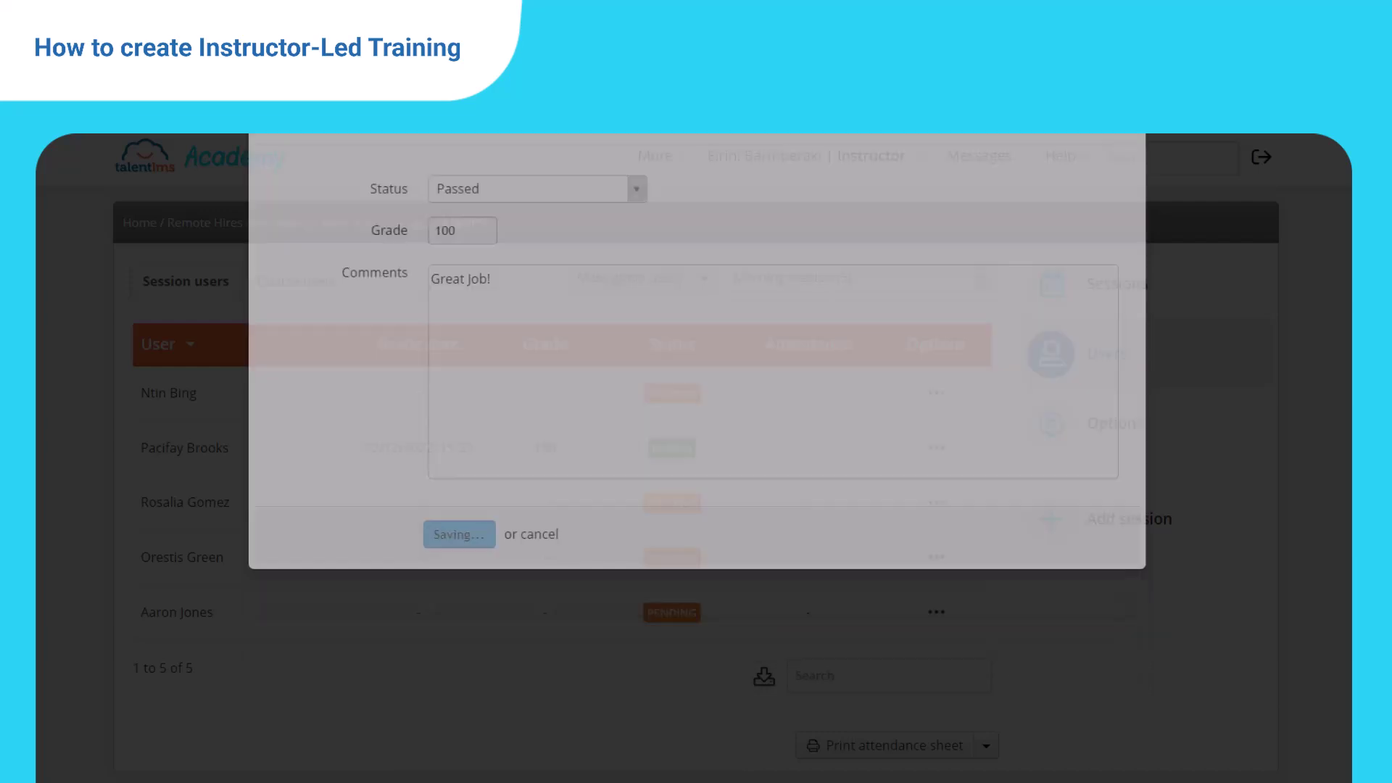